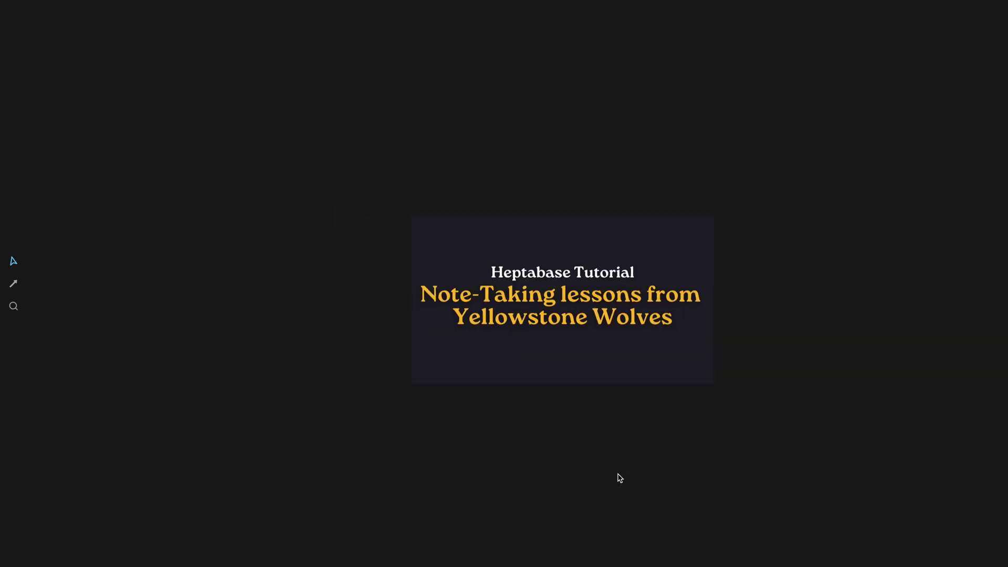
Zoom out, open the Yellowstone wolves card to review, then open the linked nature card.
scroll(620, 475, down, 6)
scroll(620, 478, down, 4)
double_click(612, 472)
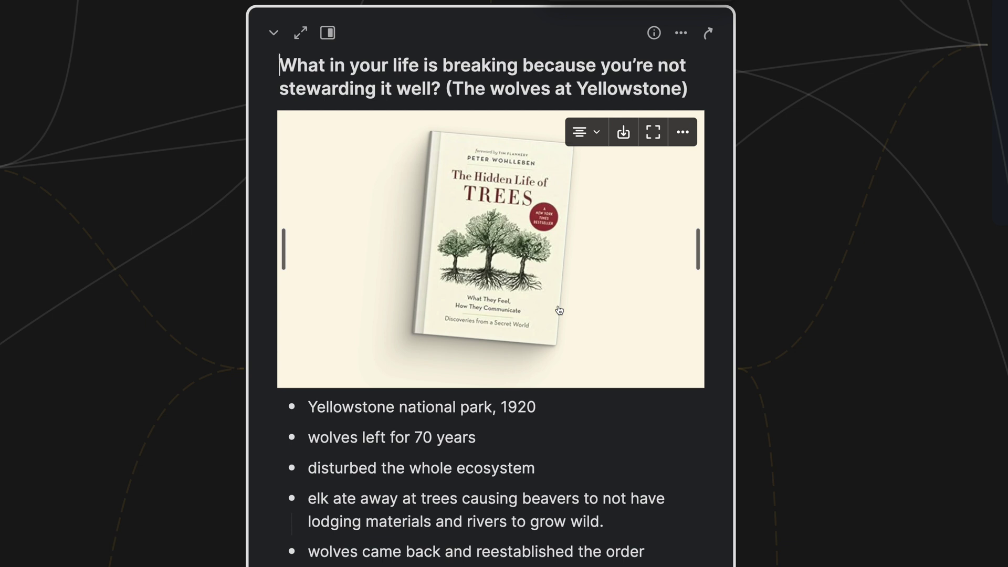
scroll(559, 311, up, 10)
click(520, 219)
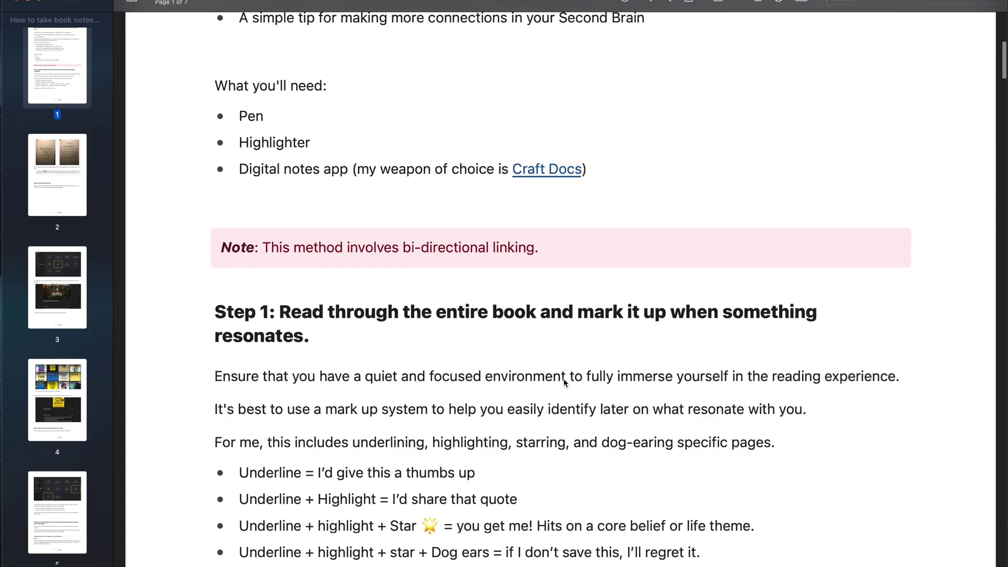
Scroll through the book-notes PDF in Preview down to the Step 4 example book note.
scroll(565, 382, down, 20)
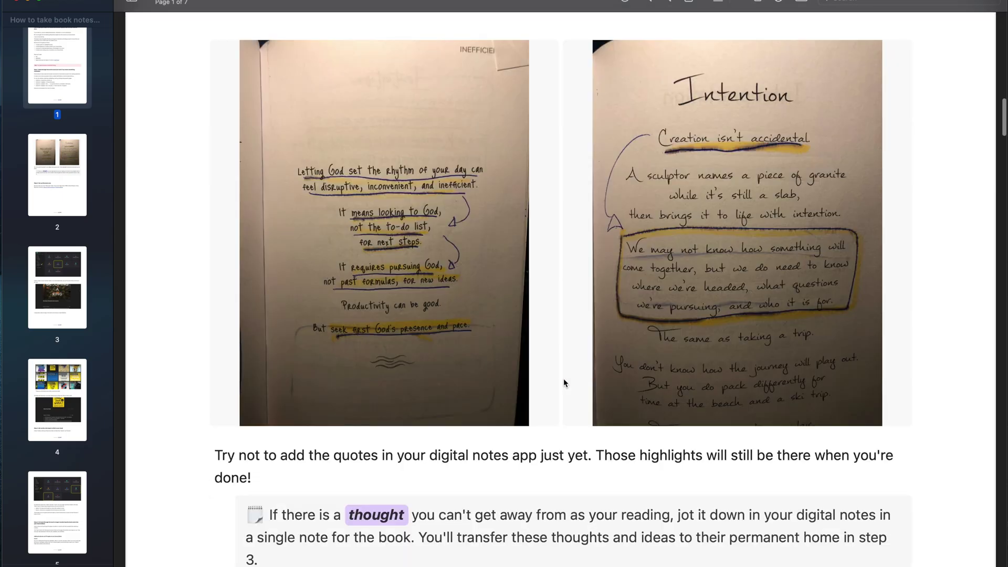
scroll(565, 382, down, 20)
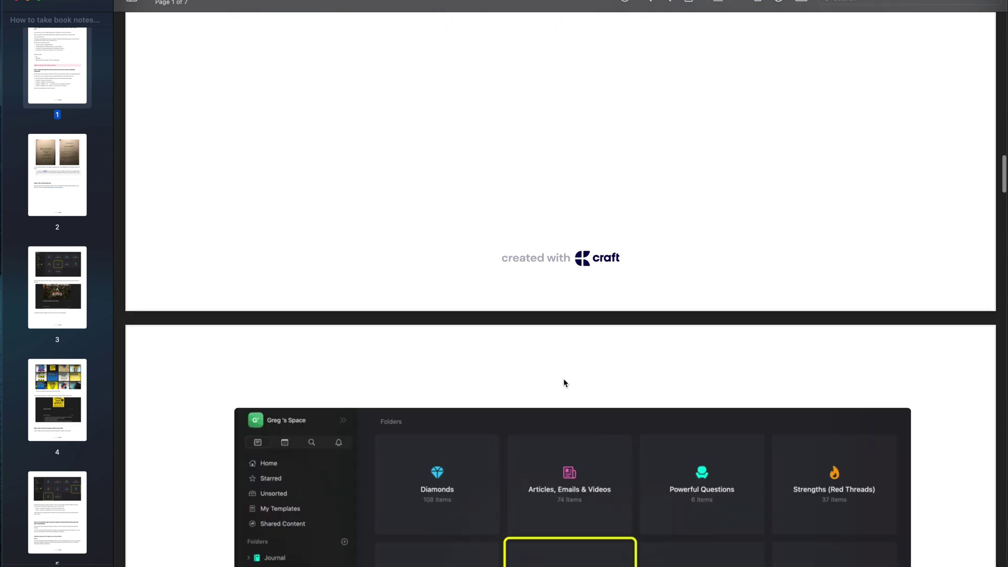
scroll(565, 382, down, 20)
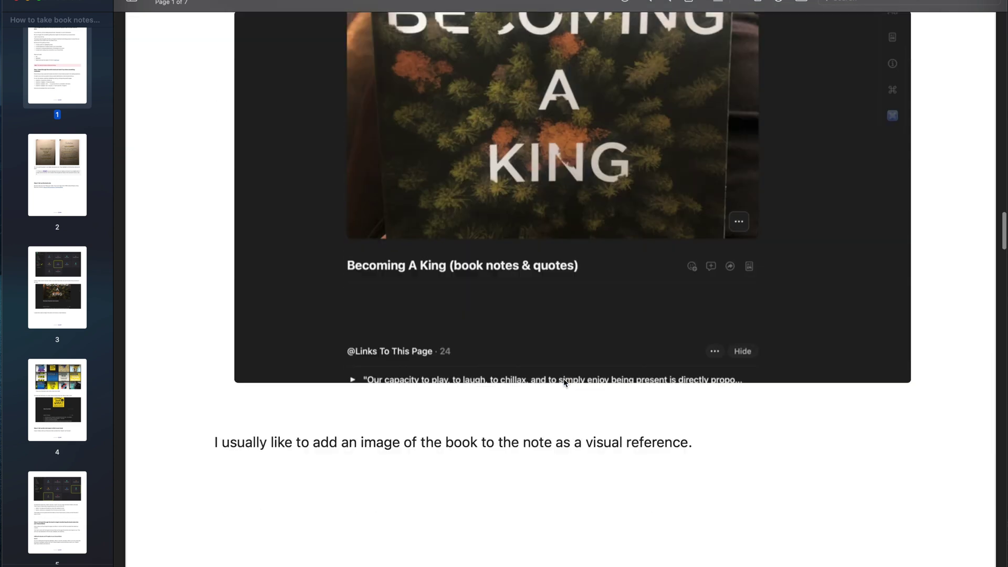
scroll(565, 383, down, 20)
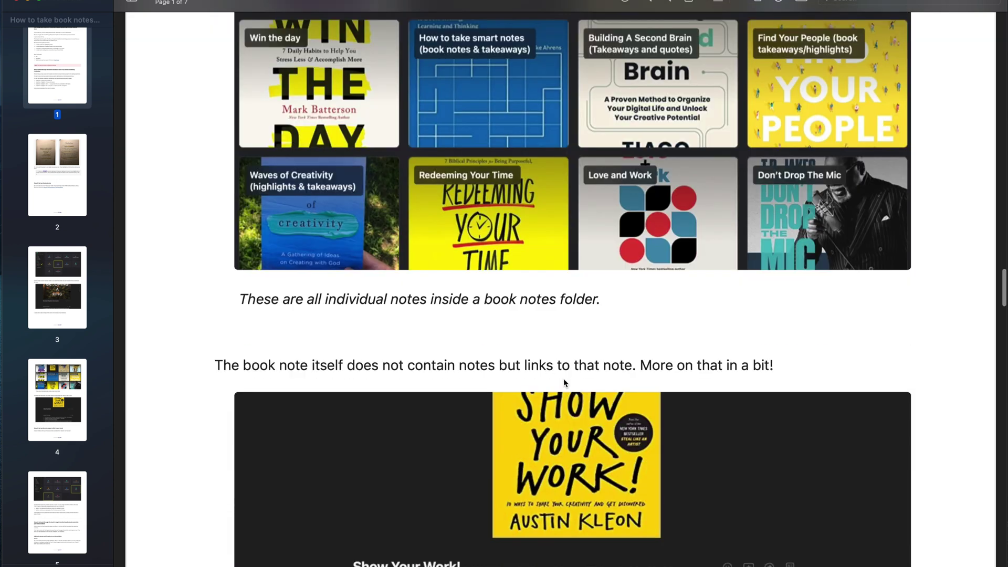
scroll(565, 383, down, 20)
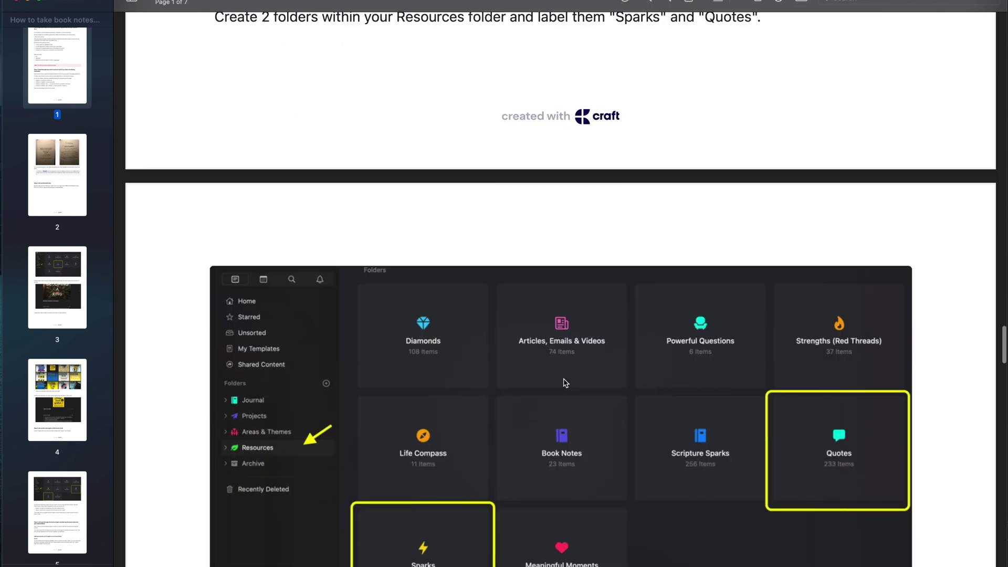
scroll(564, 382, down, 20)
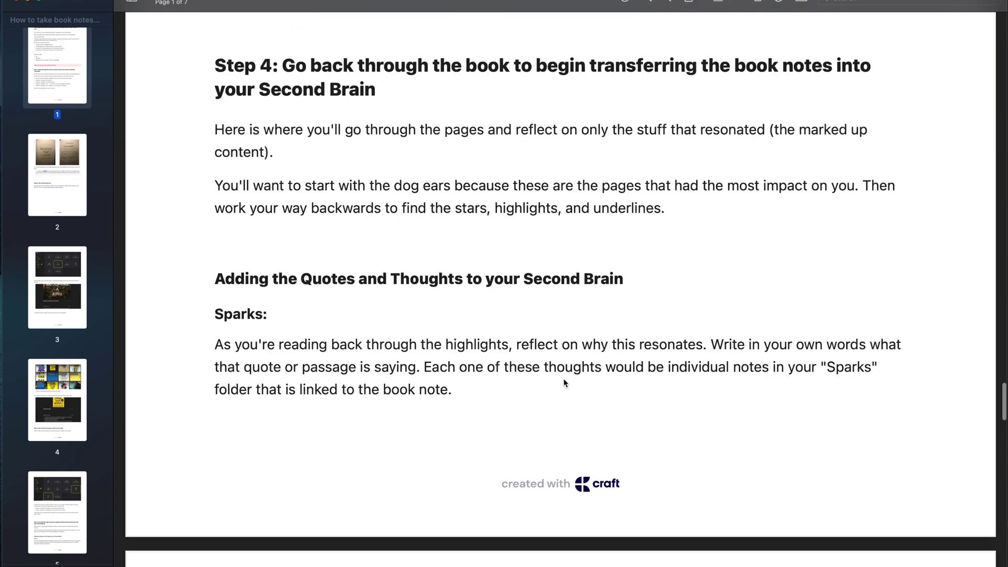
scroll(564, 382, down, 20)
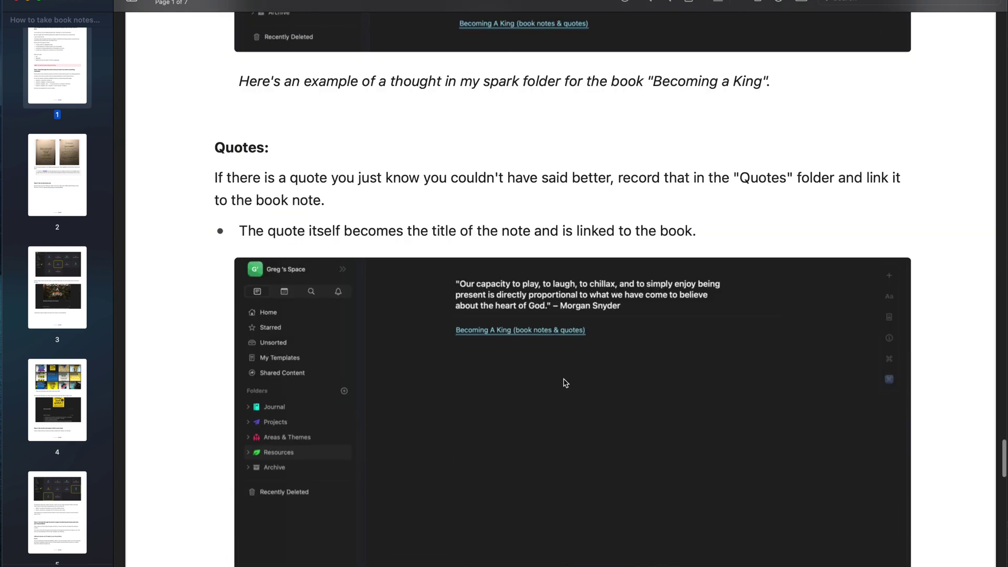
scroll(563, 382, down, 20)
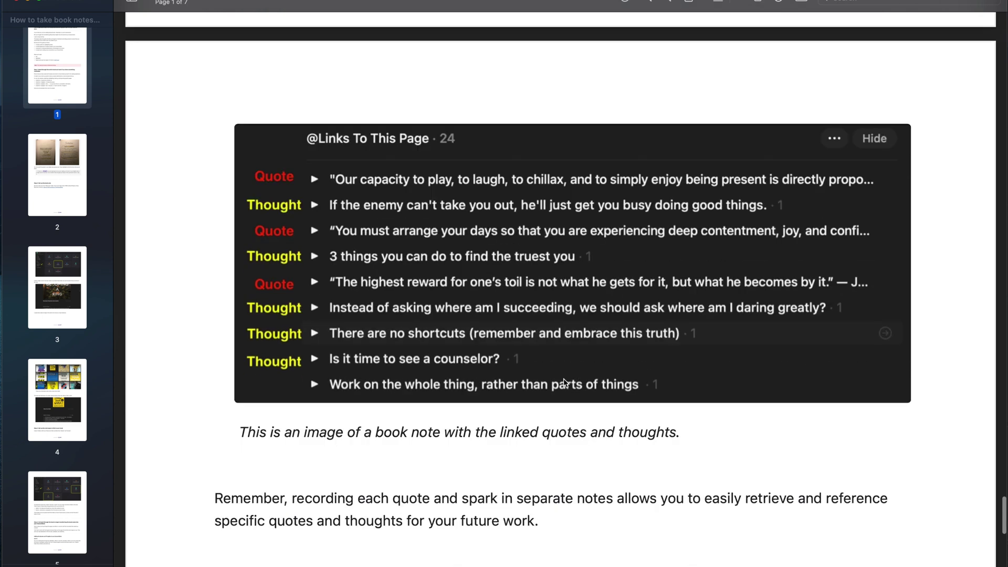
scroll(563, 382, down, 6)
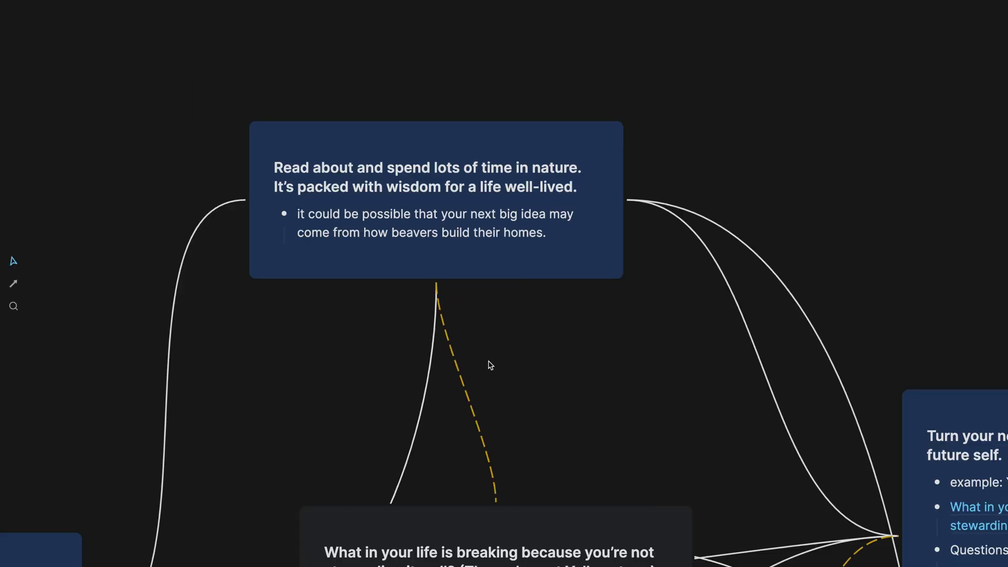
Scroll the Heptabase whiteboard back to the nature card and its linked cards.
scroll(488, 365, down, 3)
Open the wolves at Yellowstone card, read its bullets, and select the wolves-as-stewards bullet.
click(503, 369)
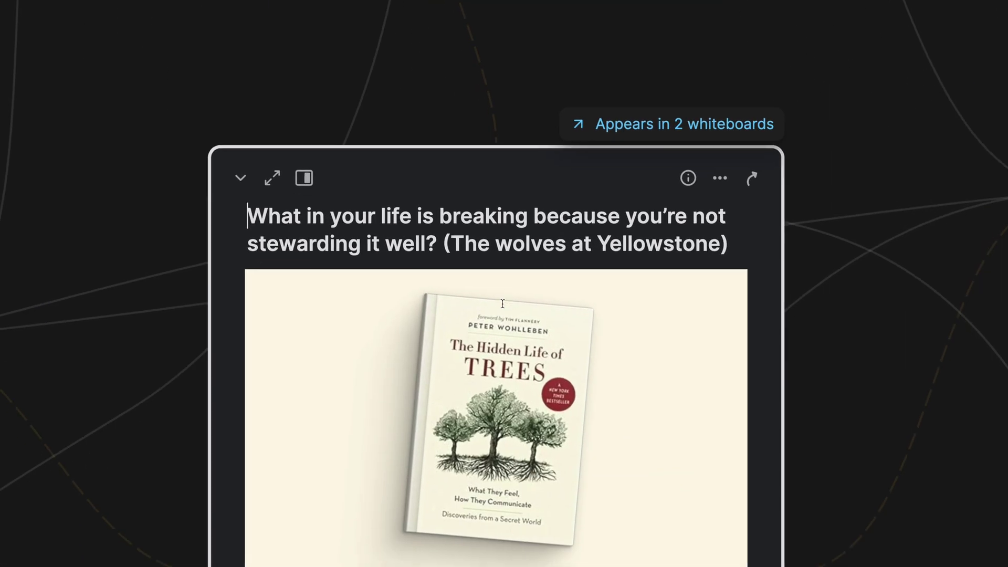
scroll(503, 304, down, 3)
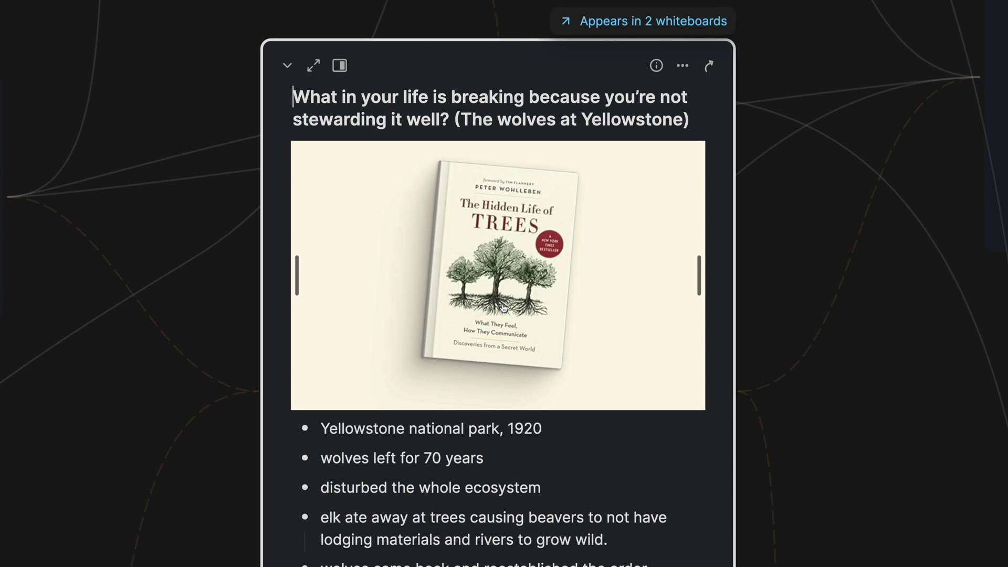
mouse_move(514, 336)
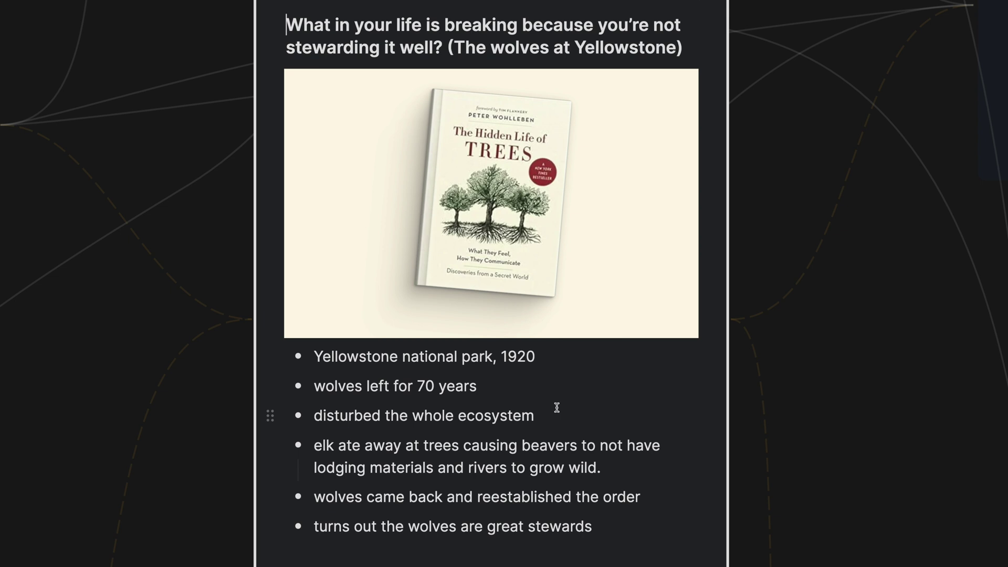
triple_click(483, 525)
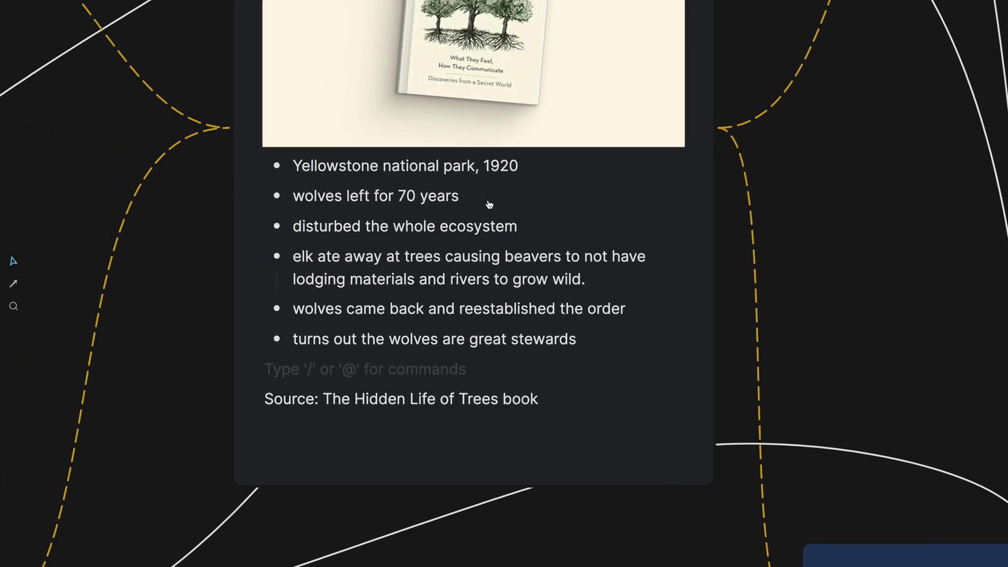
Select the whole wolves card, scroll through it, then jump to the linked Stories card.
drag(218, 209, 345, 270)
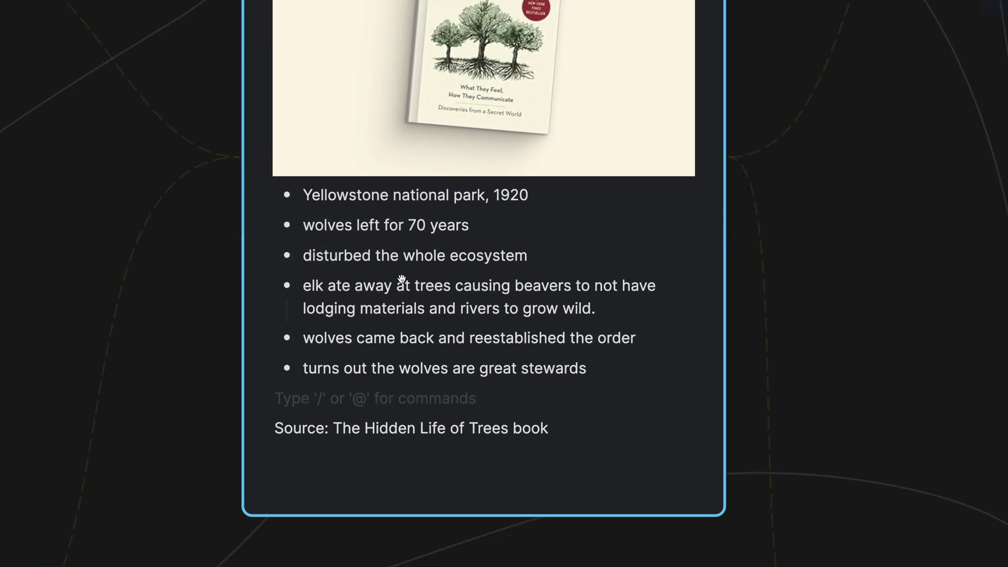
scroll(402, 279, up, 4)
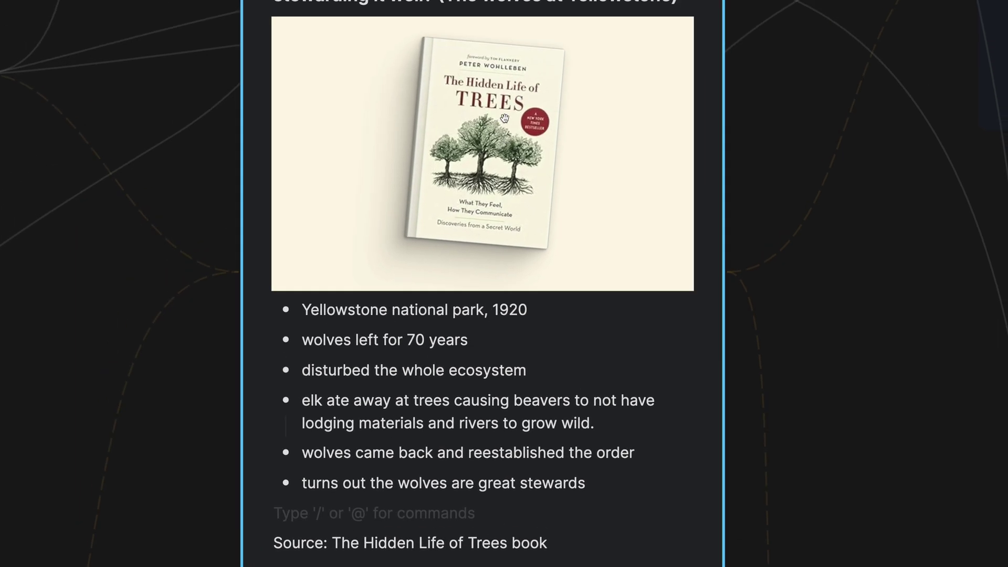
scroll(505, 118, up, 2)
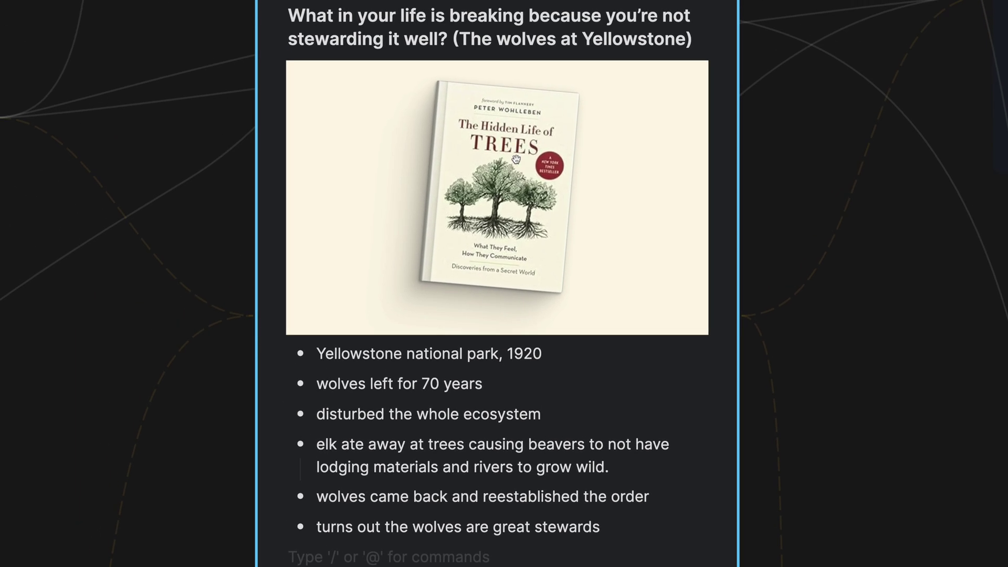
scroll(516, 159, down, 5)
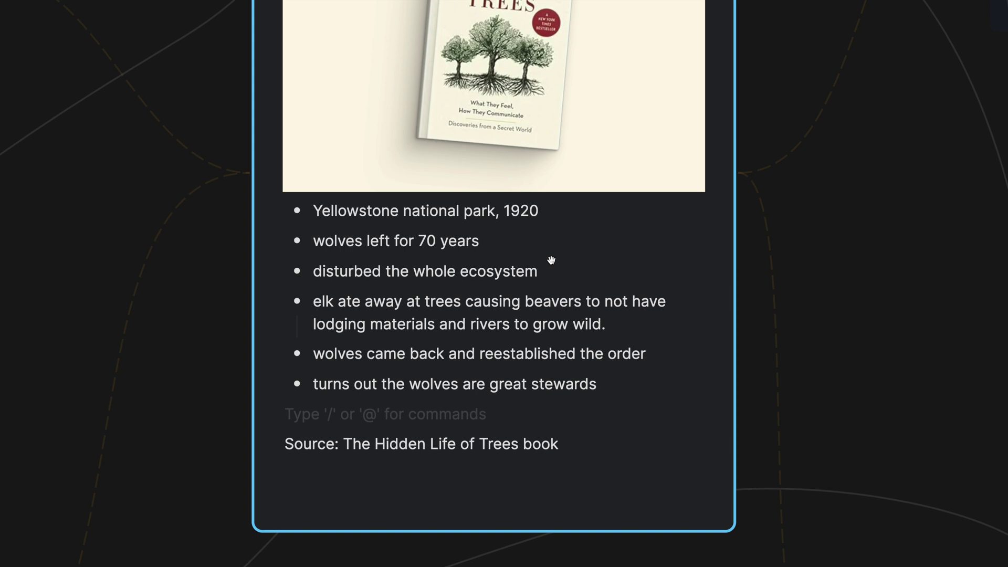
key(Right)
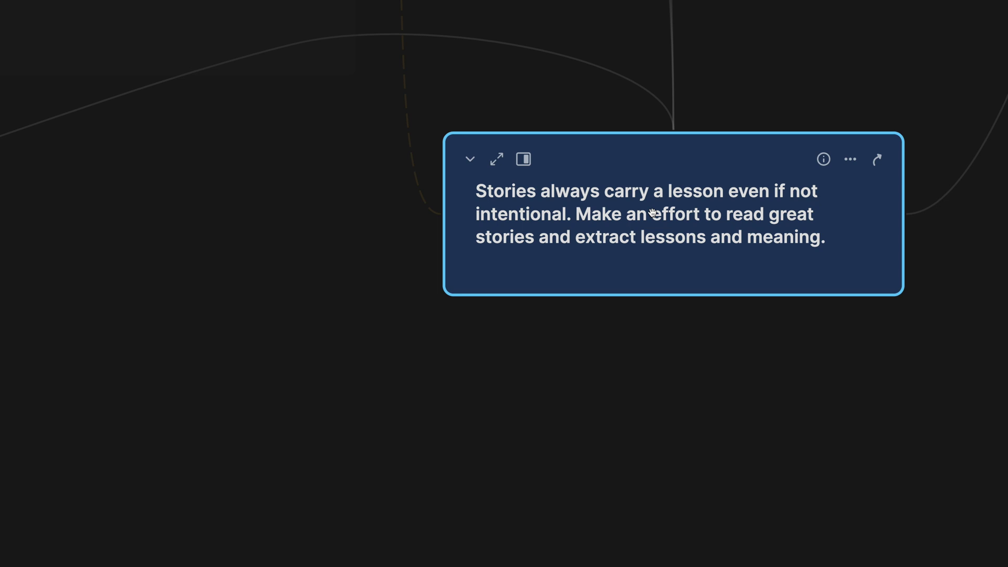
Deselect the Stories card and navigate the canvas back to the wolves at Yellowstone card.
click(381, 261)
scroll(351, 263, up, 5)
scroll(351, 263, left, 4)
scroll(352, 263, down, 5)
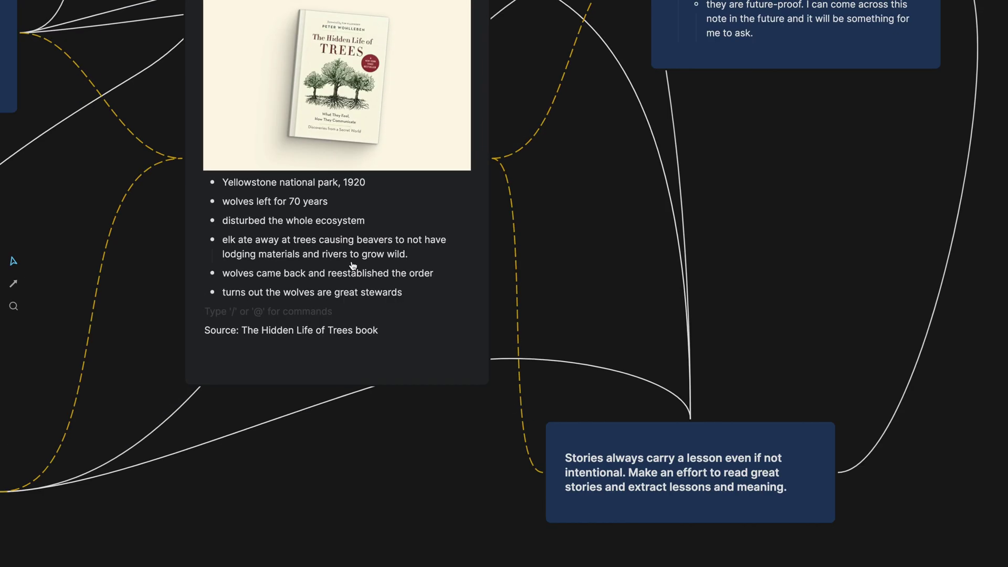
scroll(351, 263, up, 3)
scroll(374, 270, up, 2)
scroll(375, 274, up, 2)
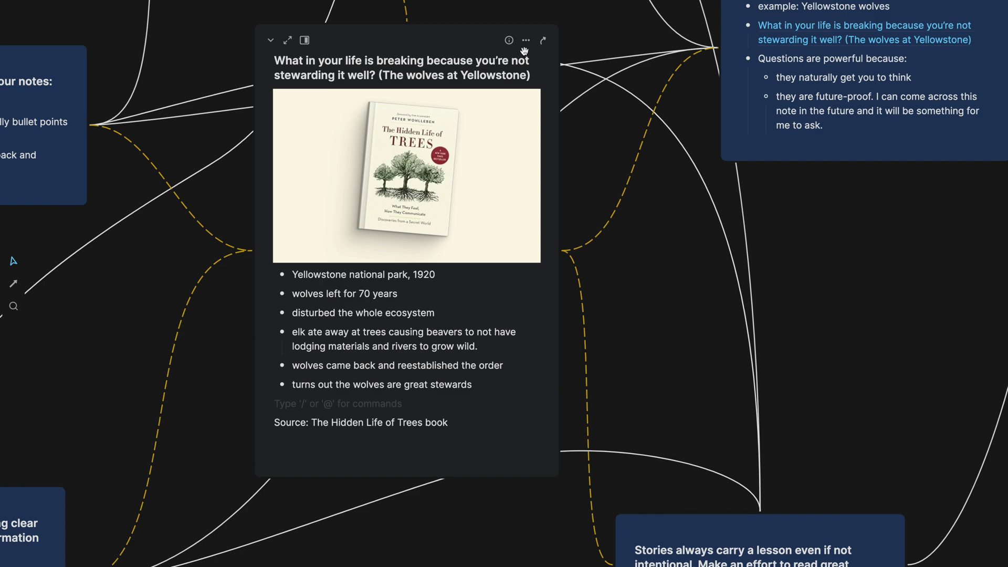
click(508, 40)
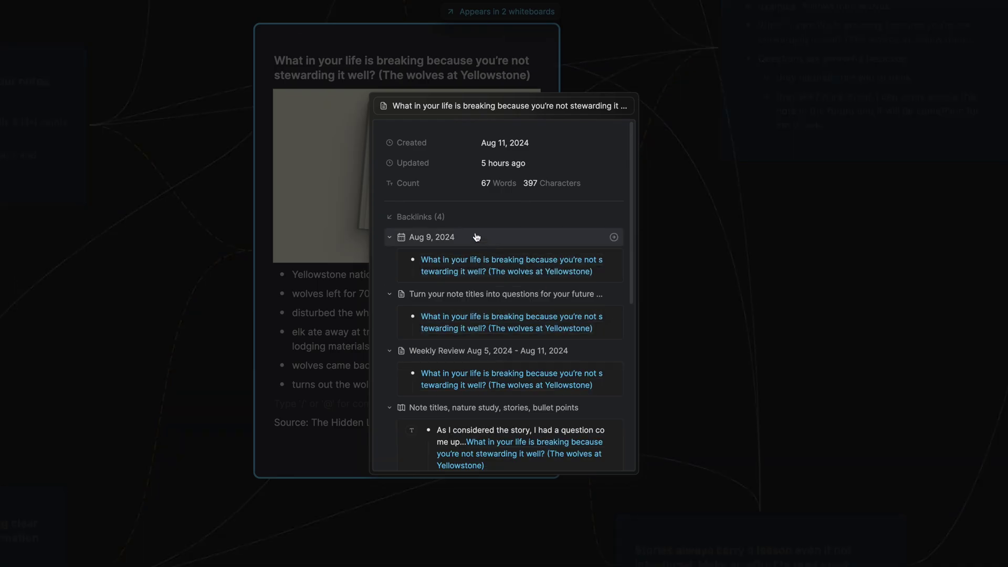
scroll(549, 297, down, 1)
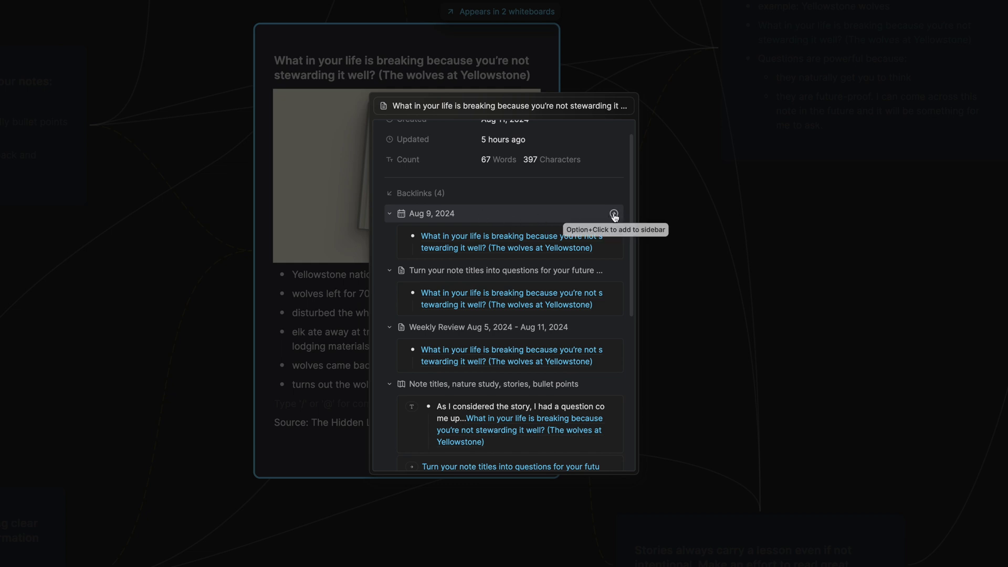
scroll(589, 313, down, 5)
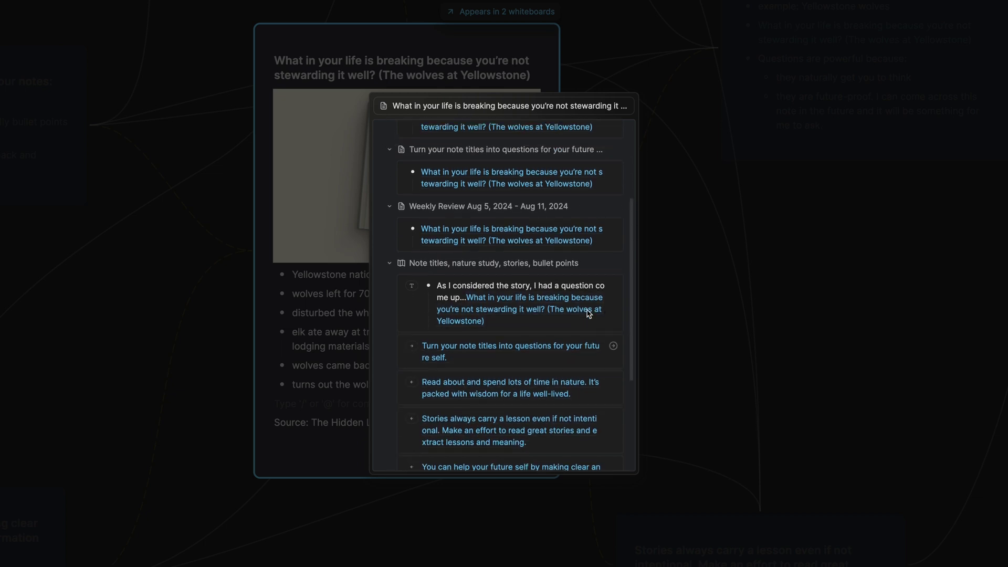
scroll(589, 310, up, 5)
click(670, 178)
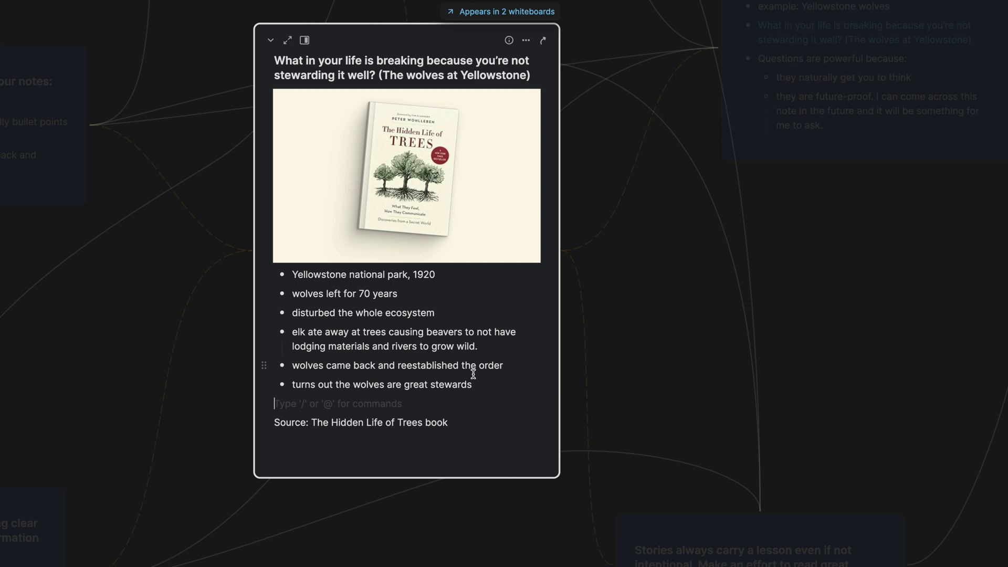
Leave the Yellowstone card and open '3 reasons to use bullet points', selecting its three bullets.
click(585, 376)
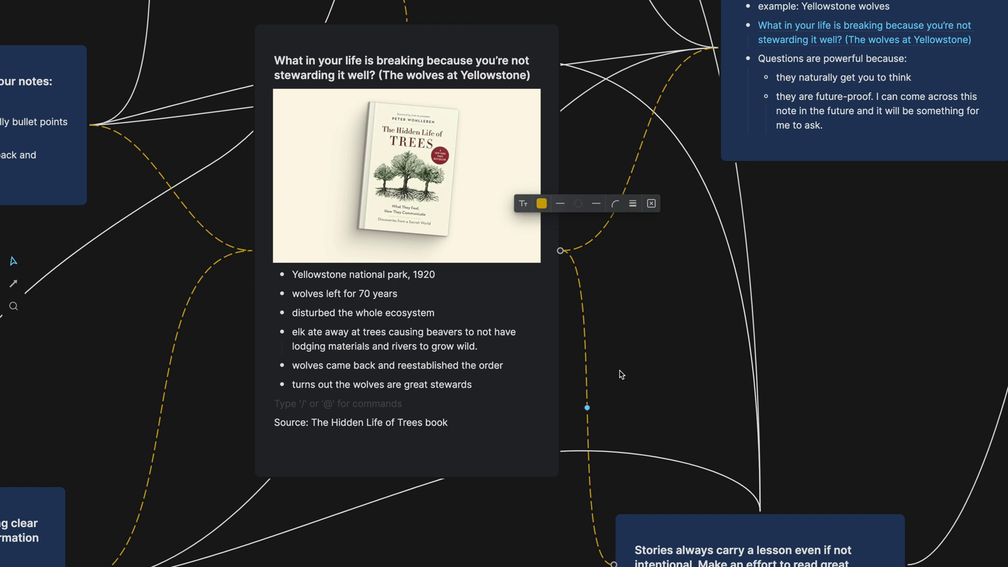
scroll(612, 383, left, 5)
double_click(290, 189)
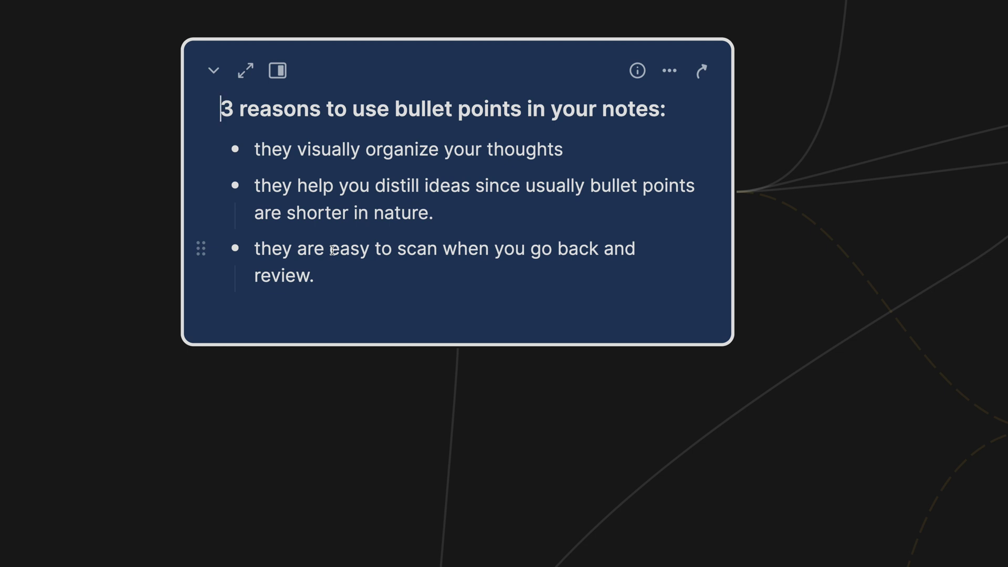
drag(326, 289, 255, 151)
click(304, 387)
drag(317, 273, 255, 152)
click(201, 149)
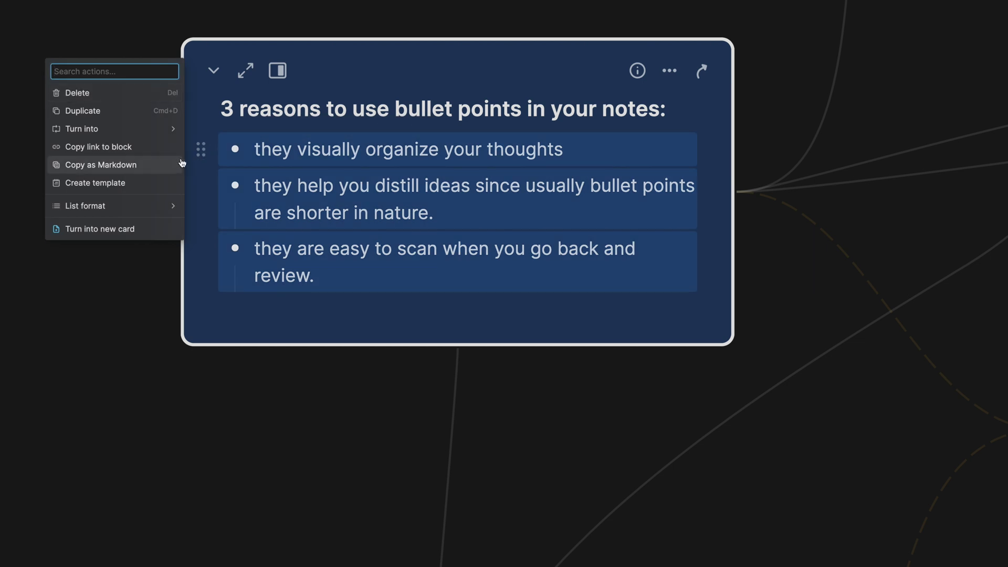
mouse_move(188, 134)
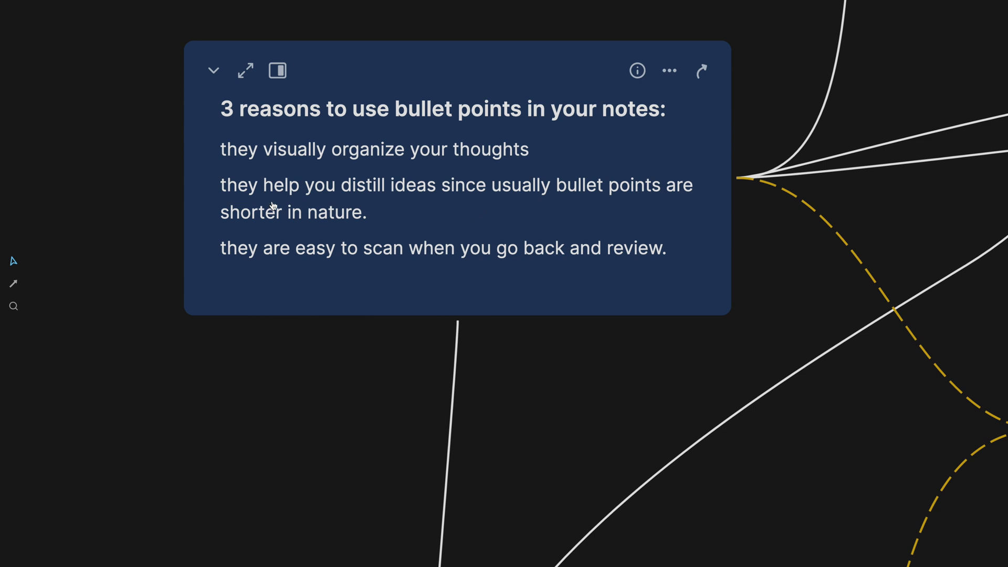
click(223, 150)
click(201, 149)
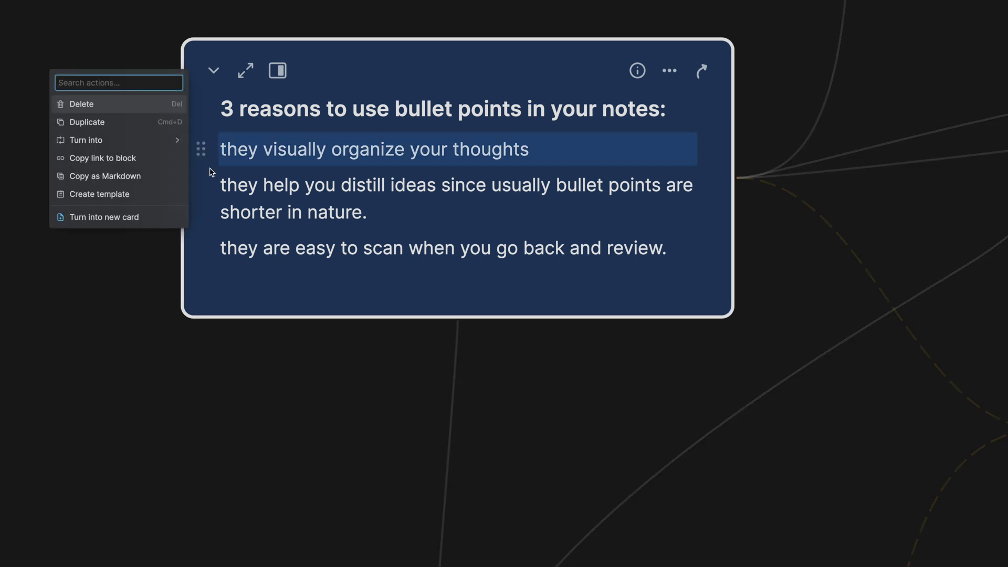
click(679, 248)
drag(680, 247, 209, 148)
click(200, 149)
mouse_move(162, 143)
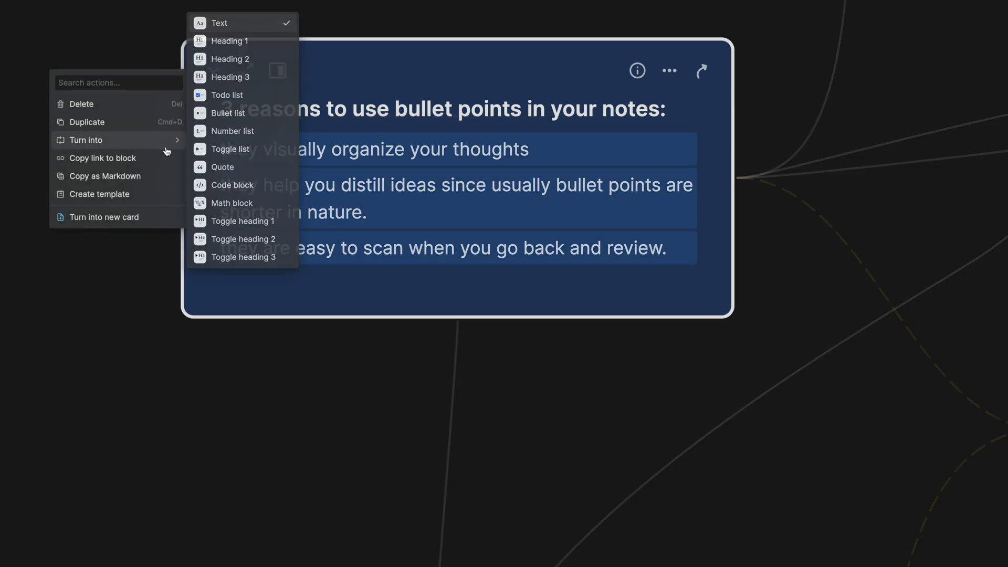
click(237, 118)
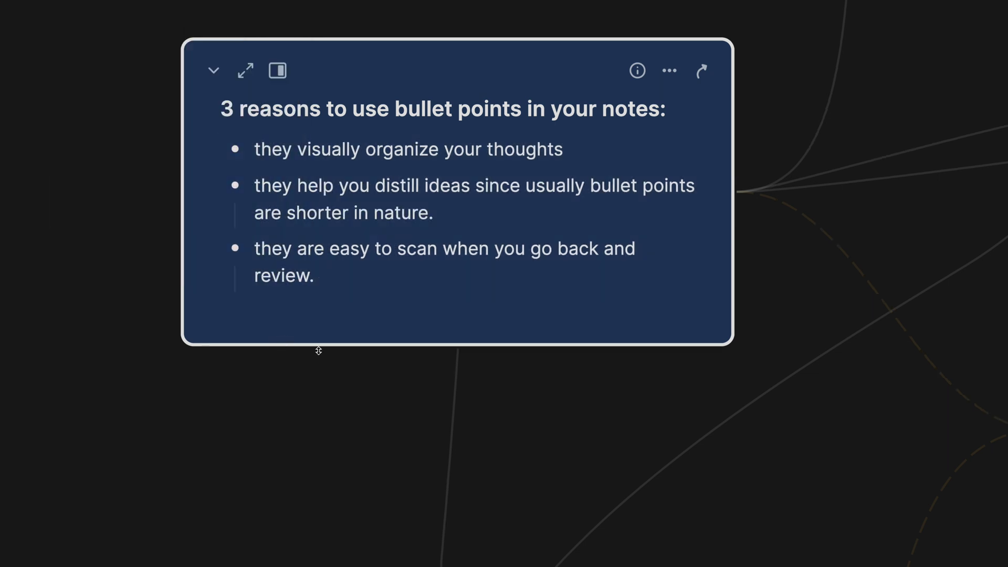
click(342, 393)
click(349, 300)
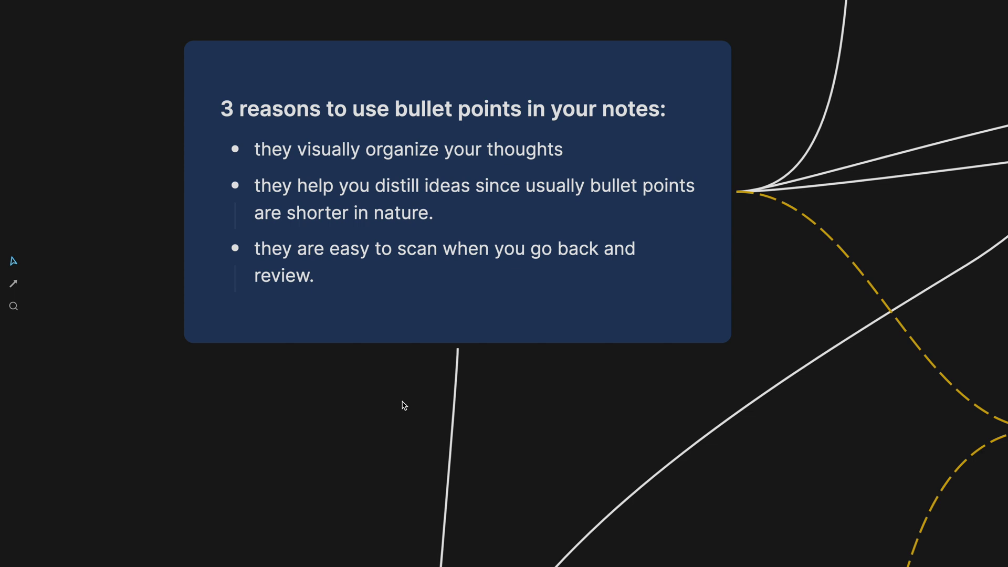
Jump to the Yellowstone wolves card, scroll to its source line, select its title, then deselect.
key(Right)
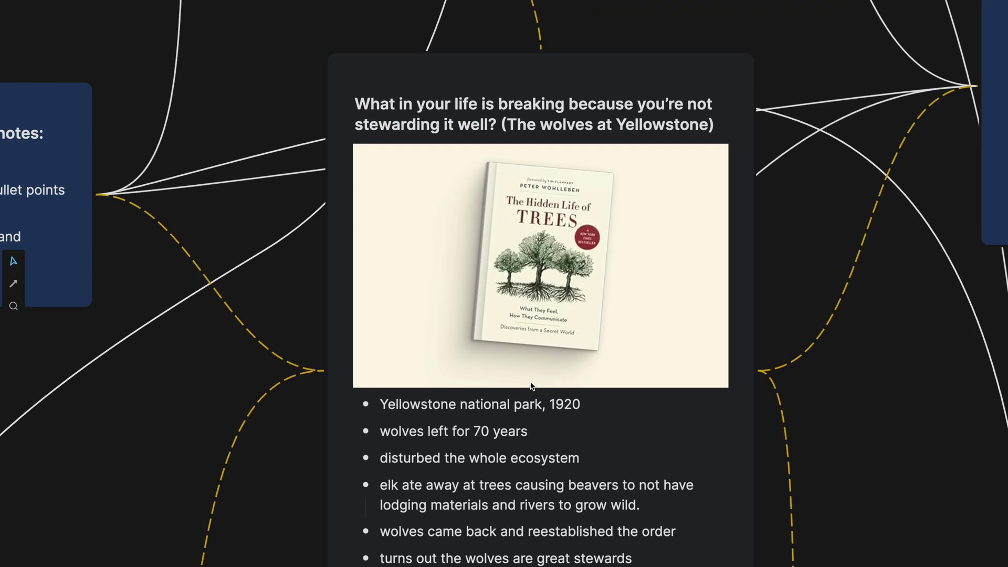
click(348, 282)
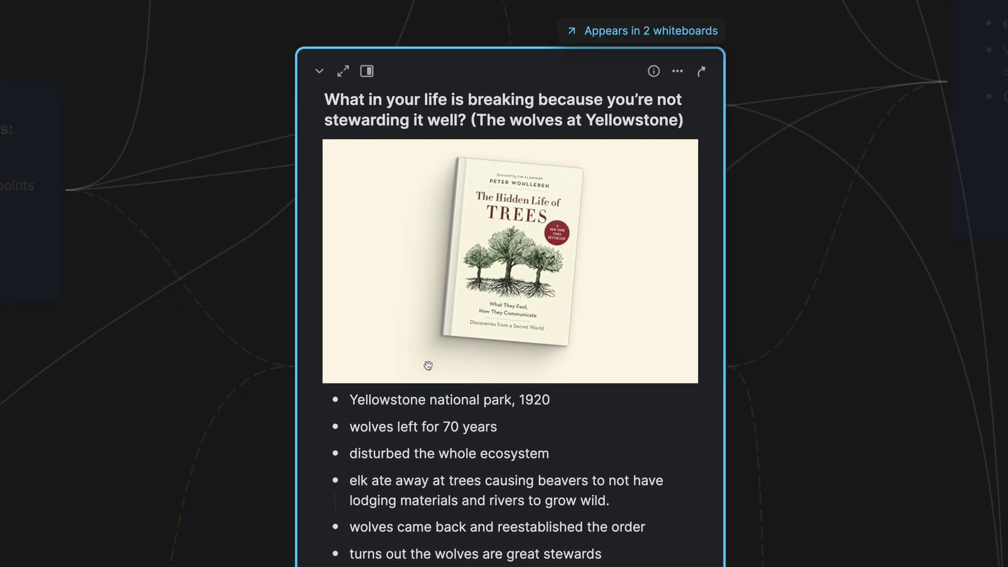
scroll(430, 364, down, 1)
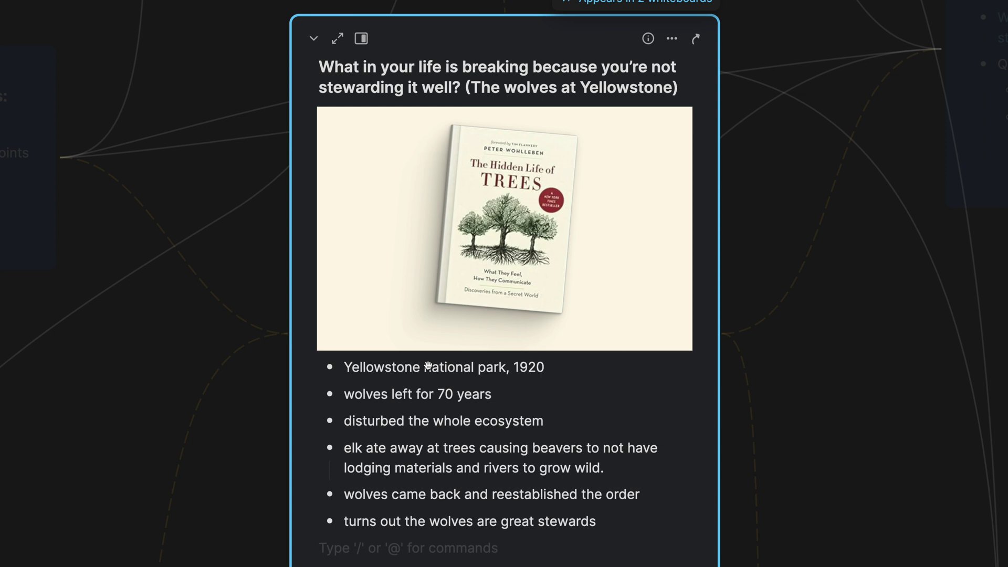
scroll(428, 366, down, 1)
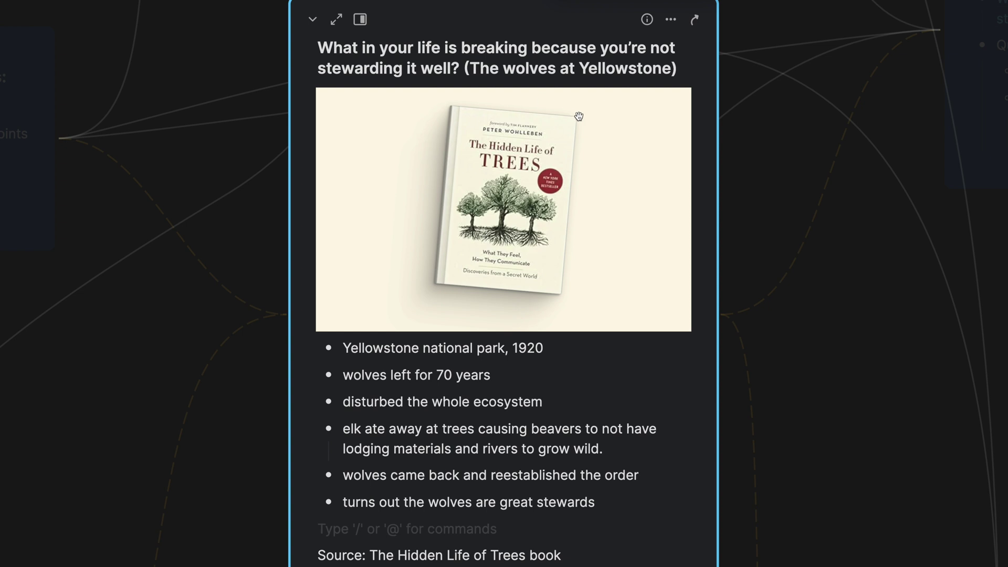
triple_click(510, 63)
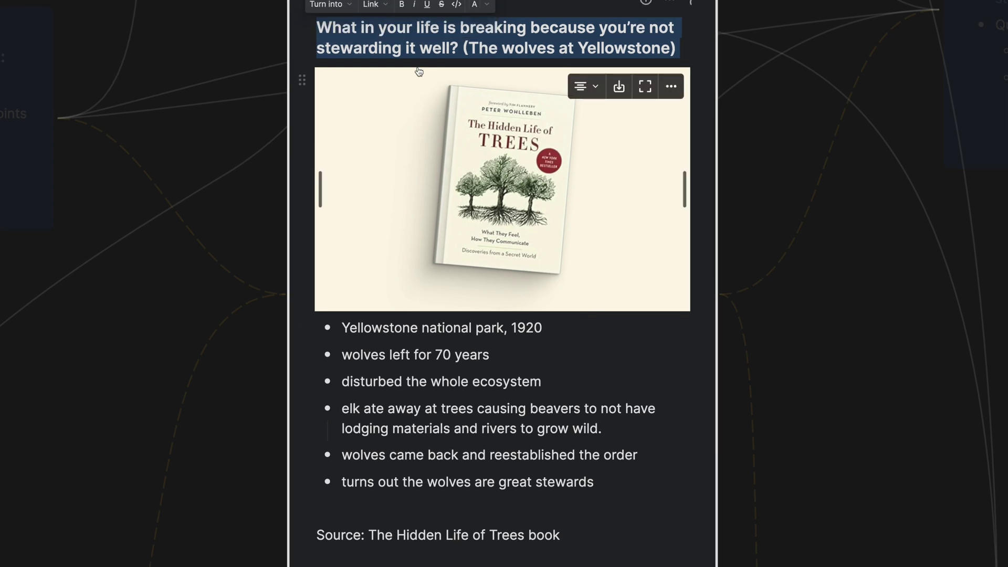
key(Escape)
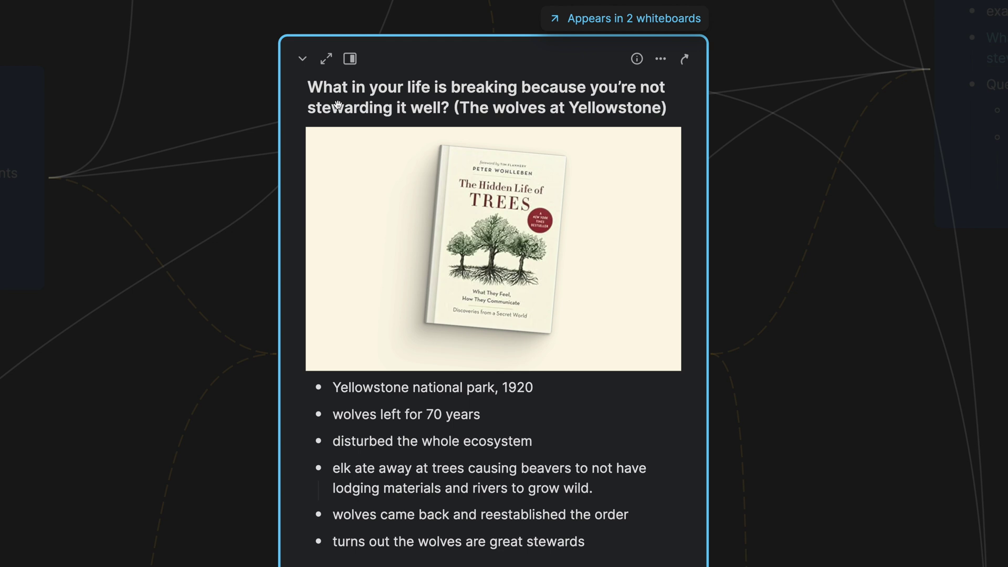
click(750, 266)
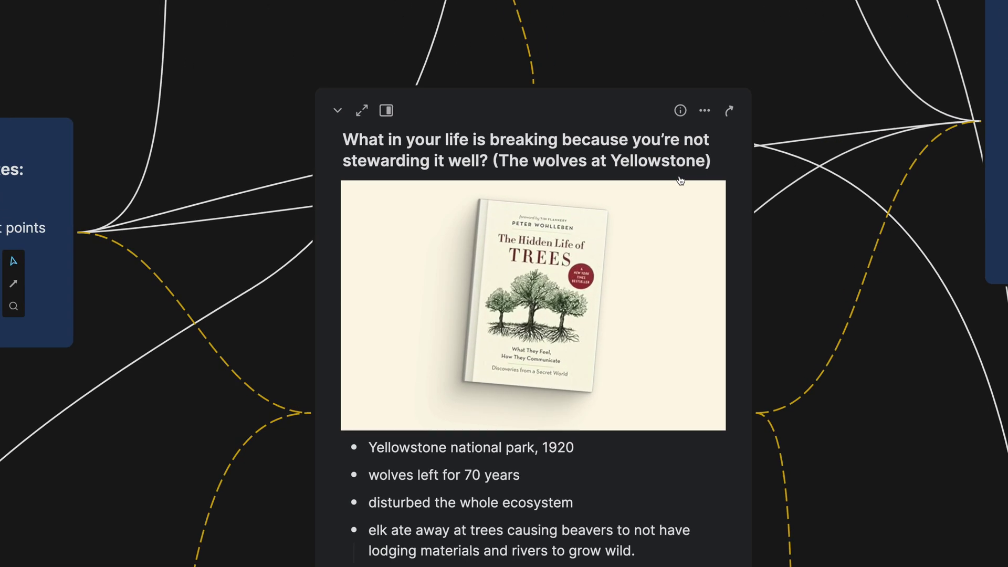
Select the Yellowstone card's question title, view the linking note, revisit the card, then deselect it.
click(612, 160)
triple_click(611, 160)
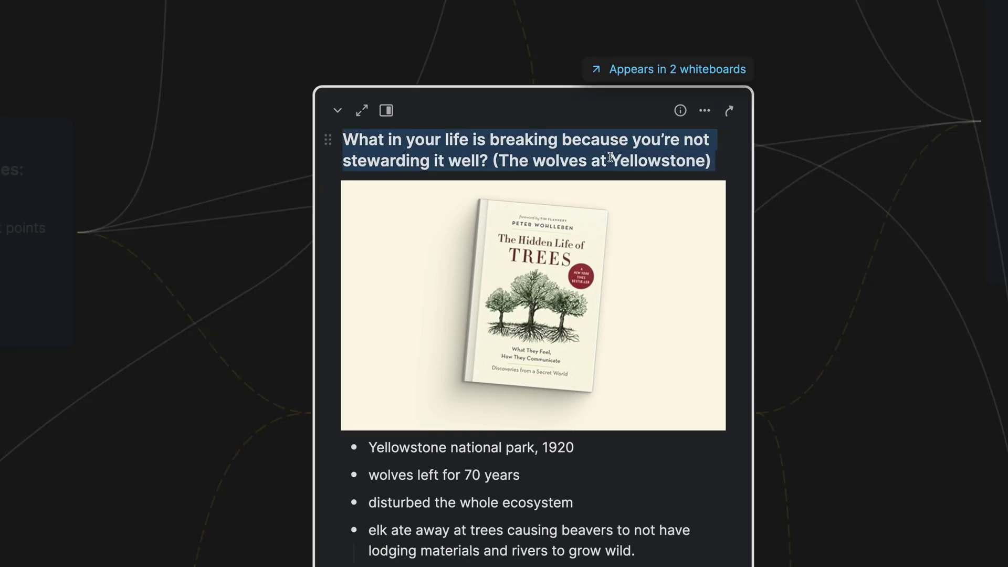
click(786, 216)
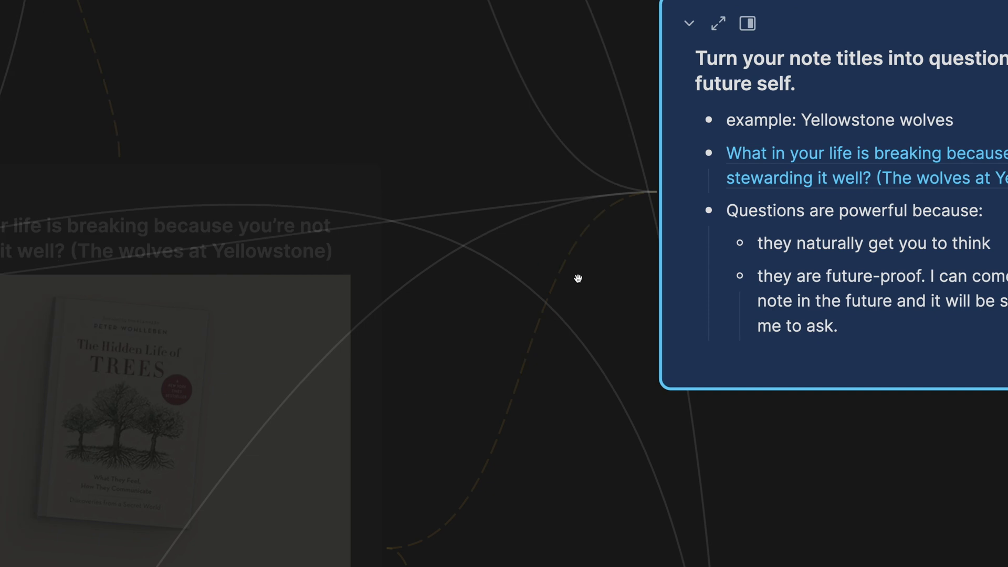
click(420, 302)
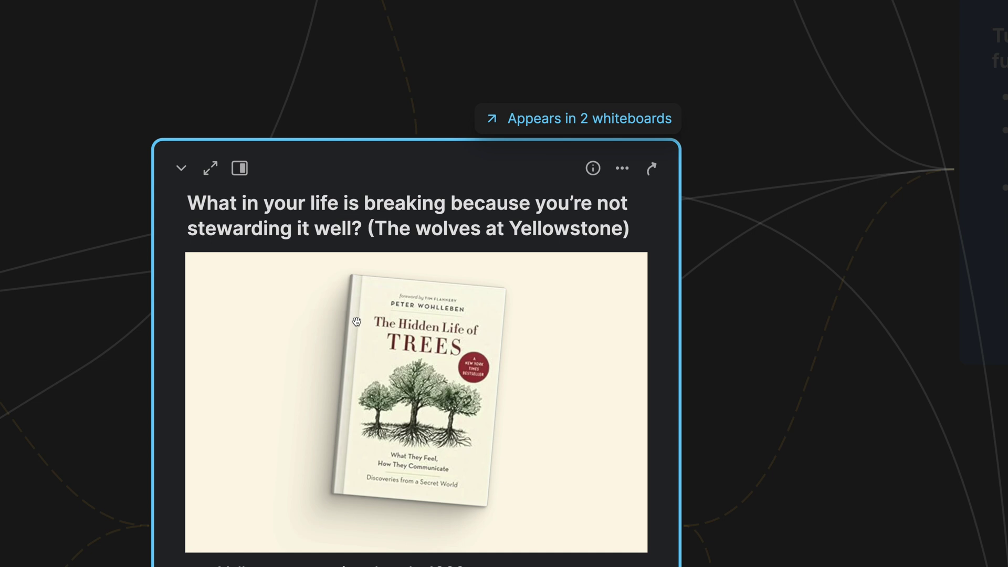
click(702, 378)
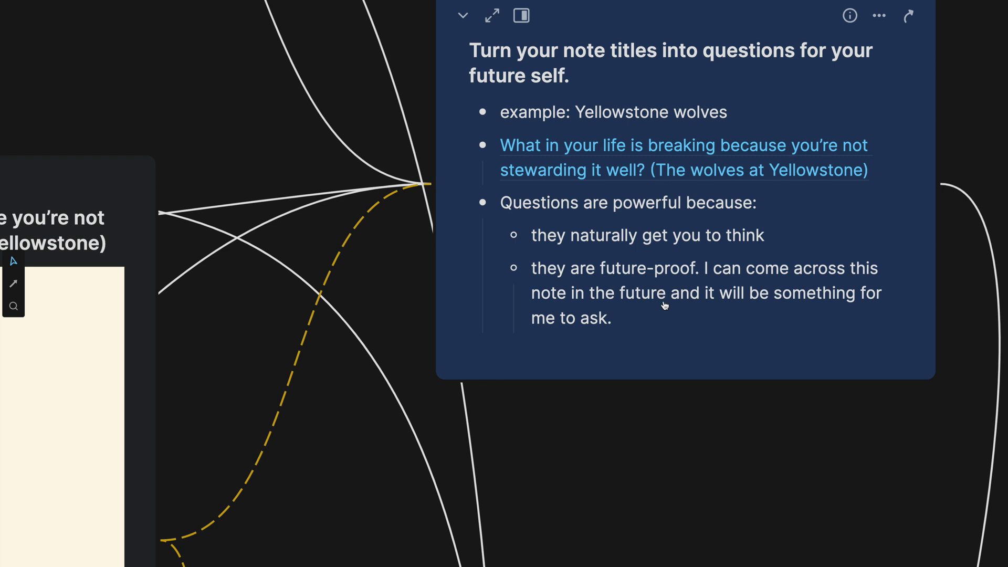
Select the future-proof bullet in the note-titles-as-questions card, then zoom out and deselect the card.
double_click(641, 282)
triple_click(641, 283)
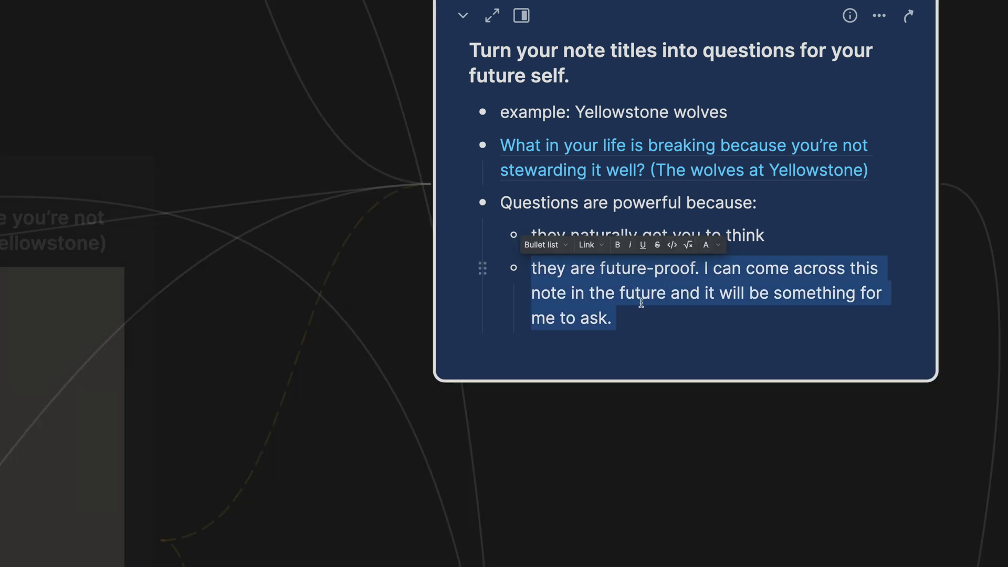
click(633, 398)
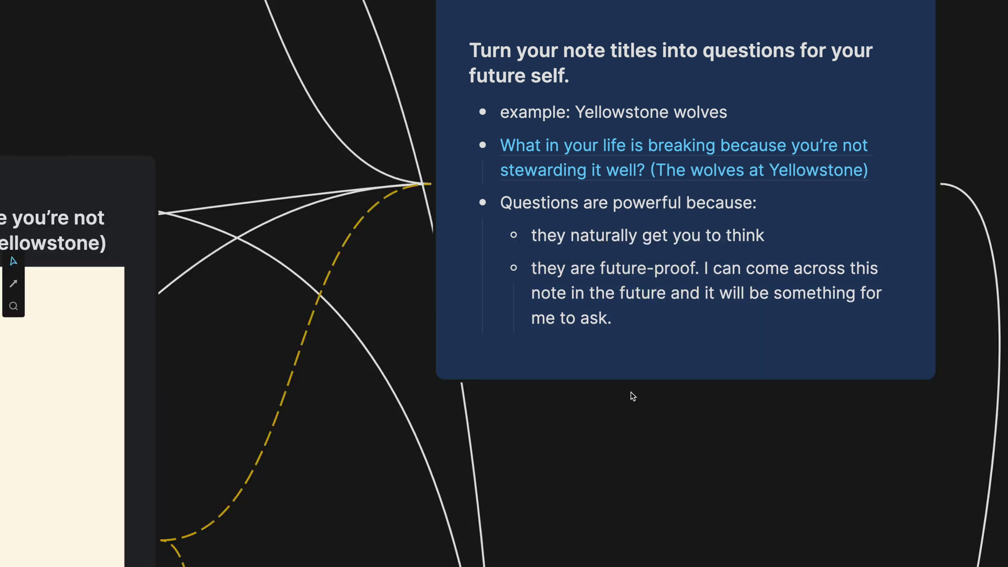
scroll(633, 397, down, 5)
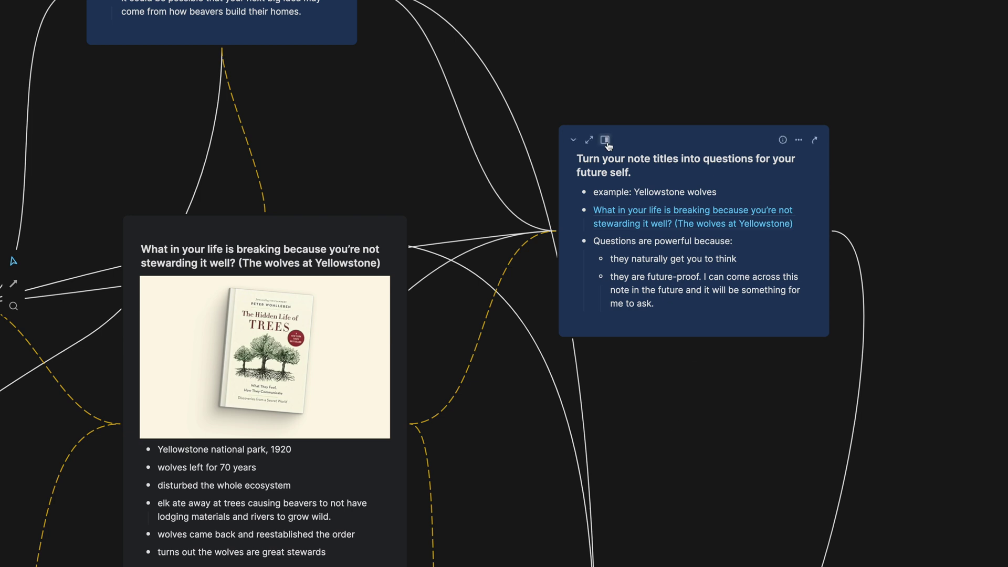
click(676, 168)
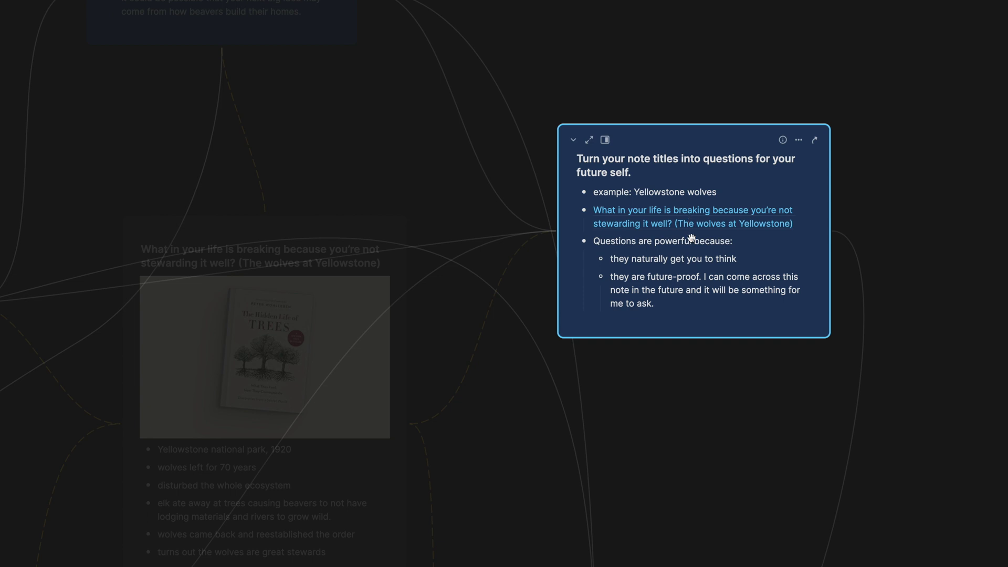
click(677, 401)
scroll(684, 243, down, 15)
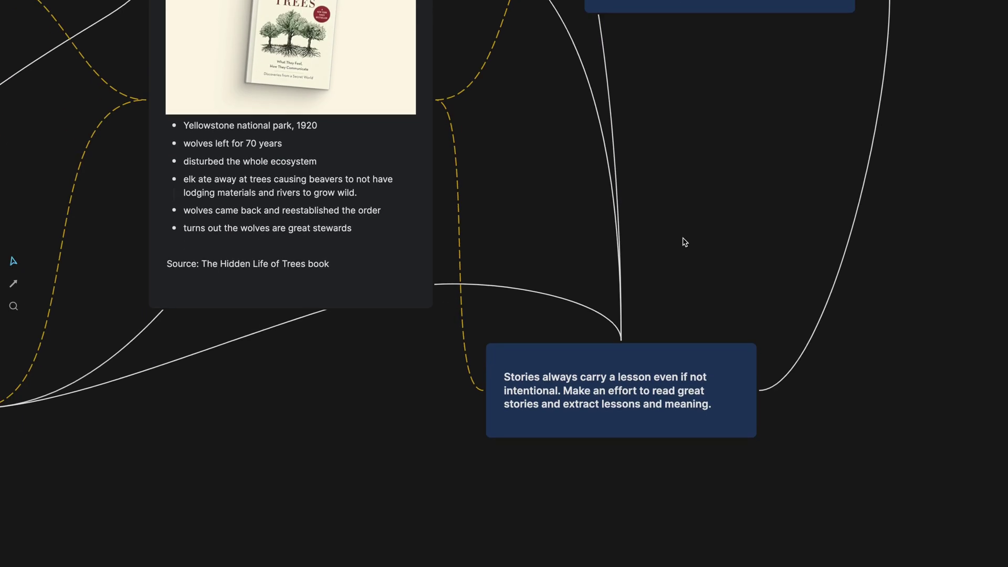
scroll(662, 263, left, 8)
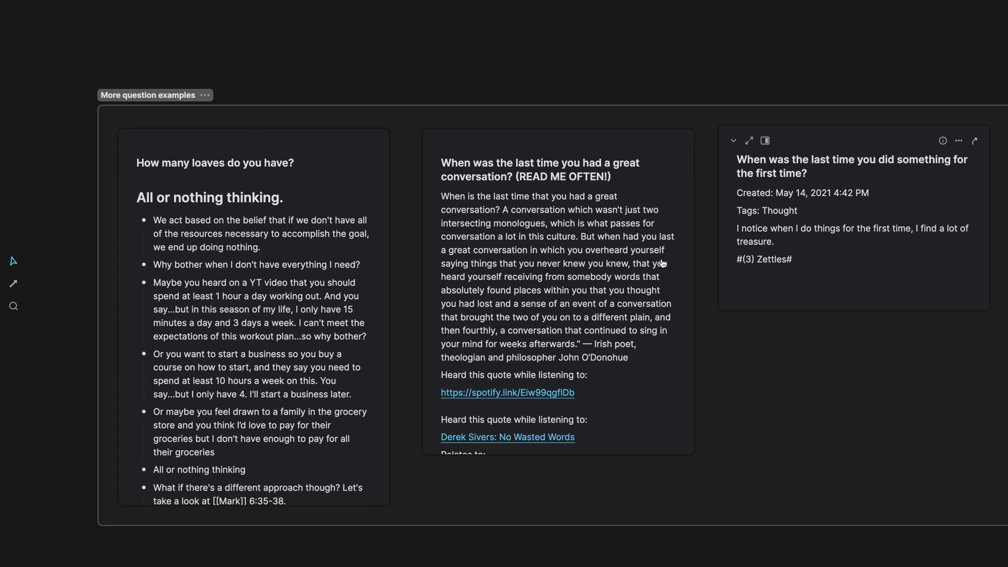
click(331, 178)
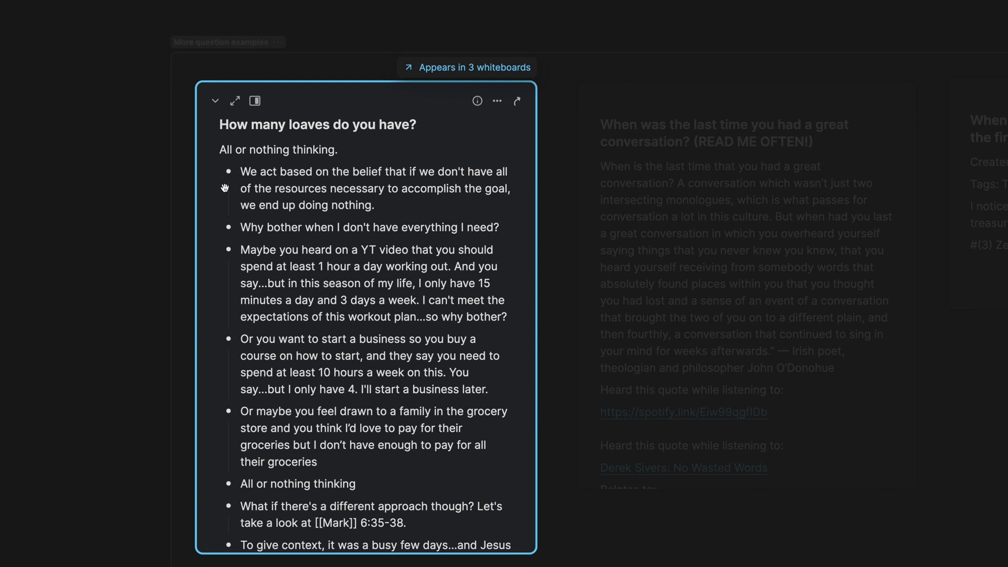
click(263, 236)
scroll(315, 280, down, 4)
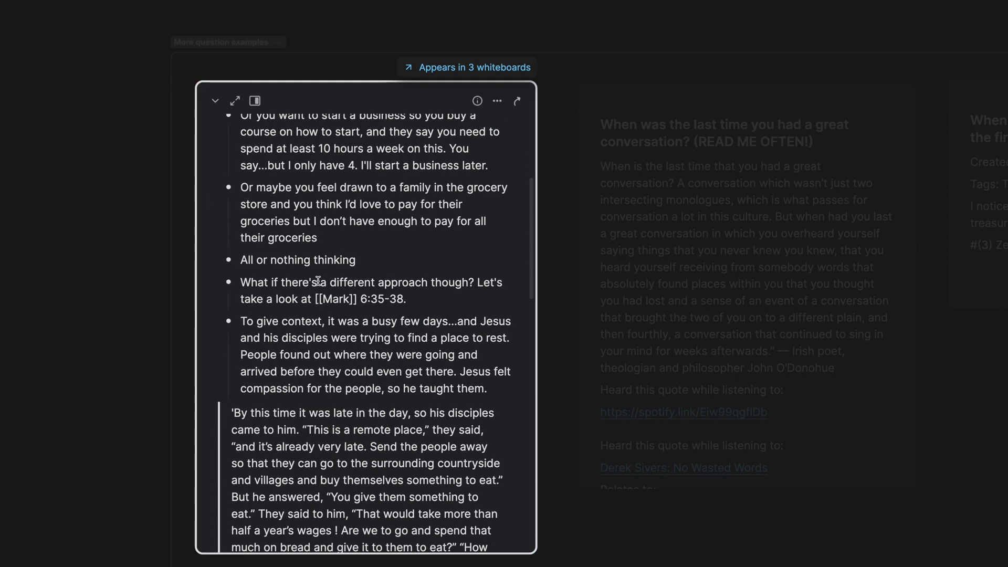
scroll(318, 281, down, 7)
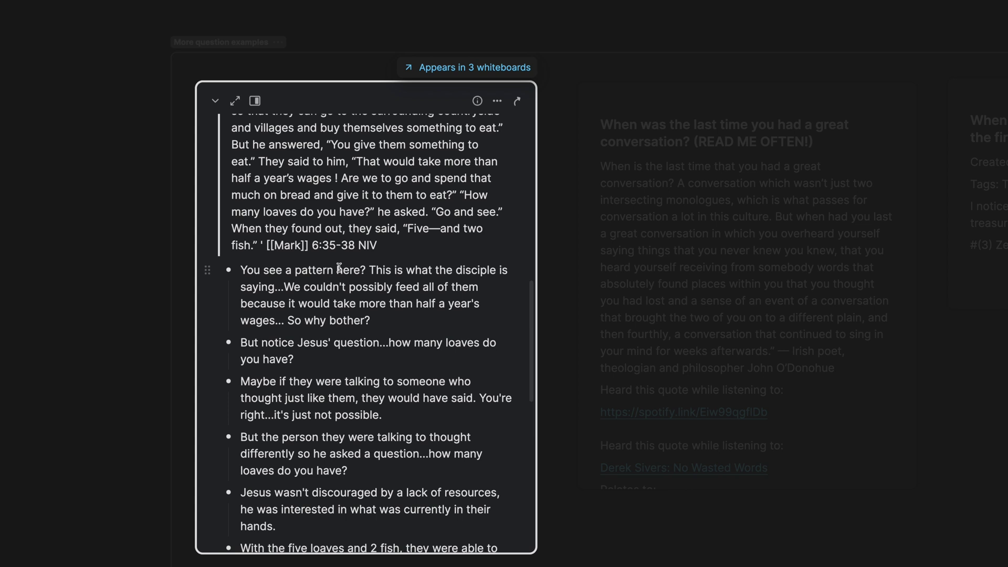
scroll(339, 268, up, 2)
right_click(310, 254)
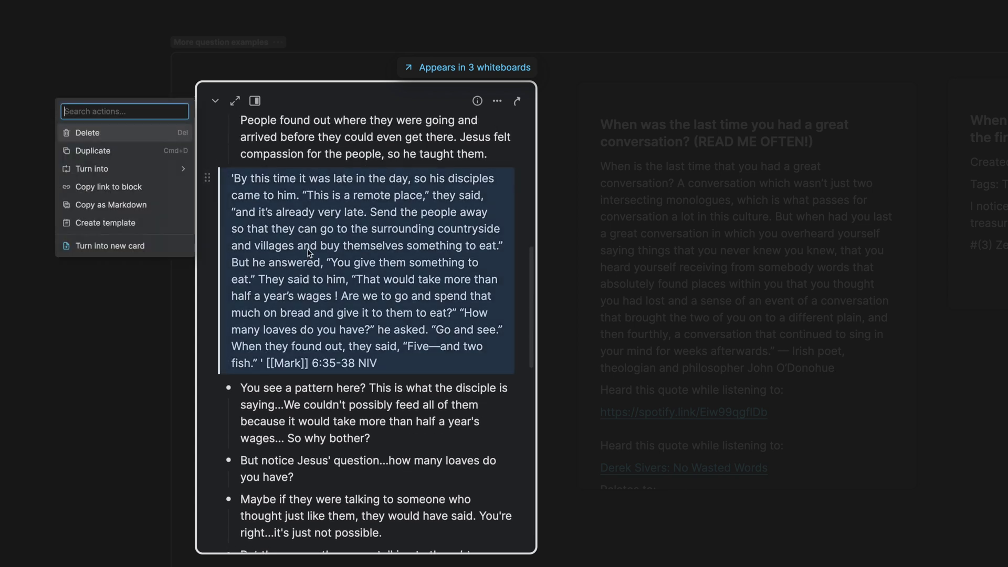
key(Escape)
scroll(331, 315, down, 3)
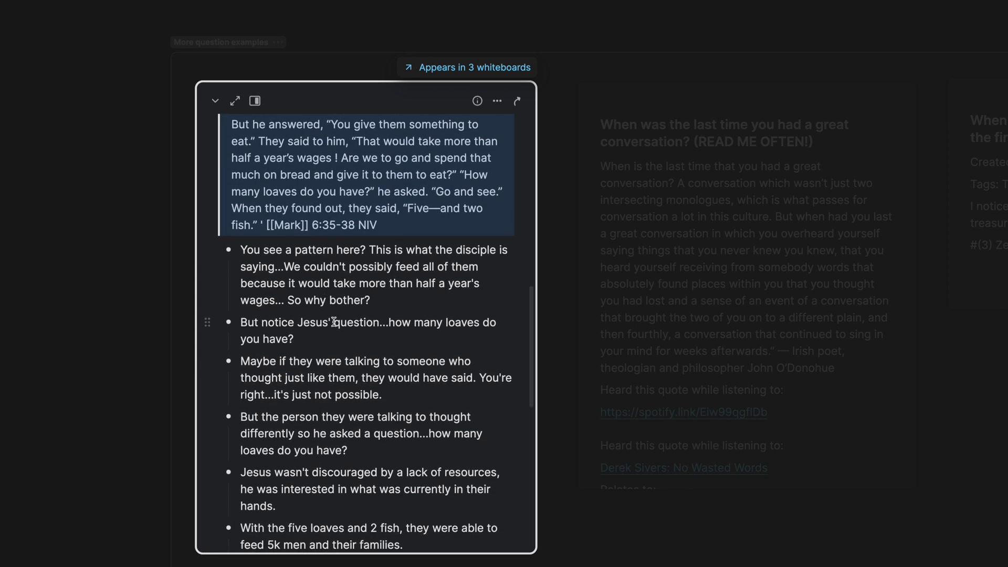
scroll(334, 322, down, 7)
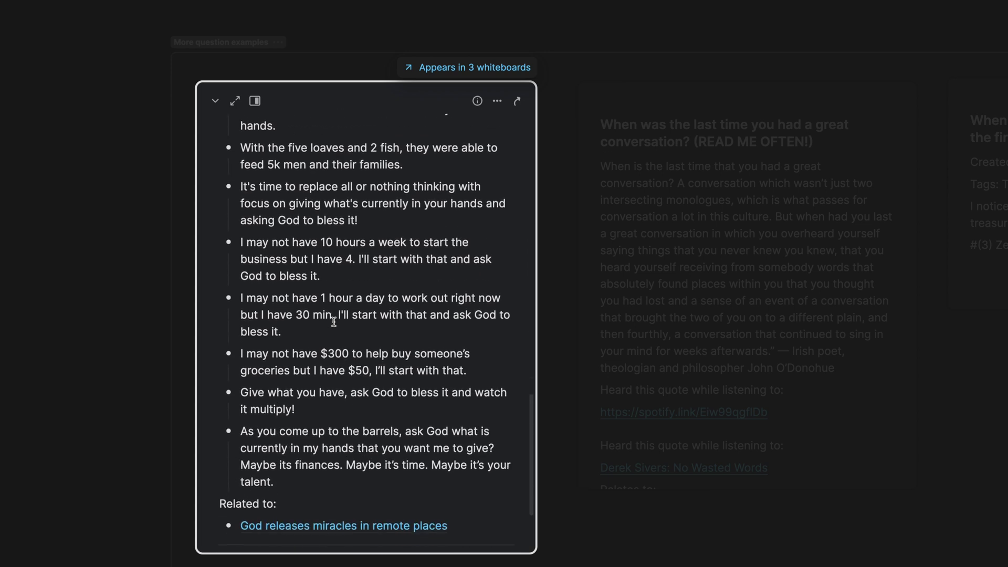
scroll(334, 322, down, 2)
scroll(336, 326, up, 15)
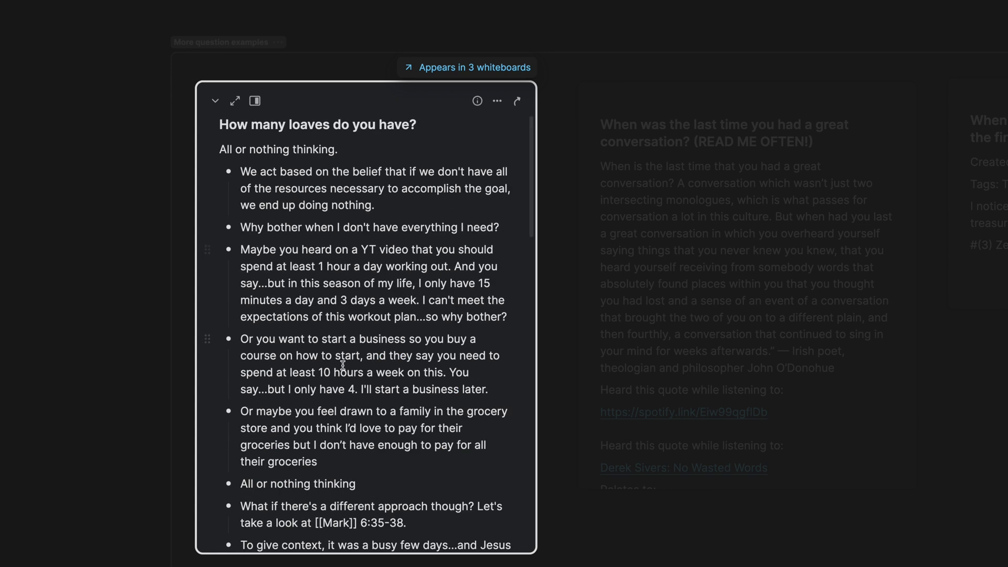
click(155, 314)
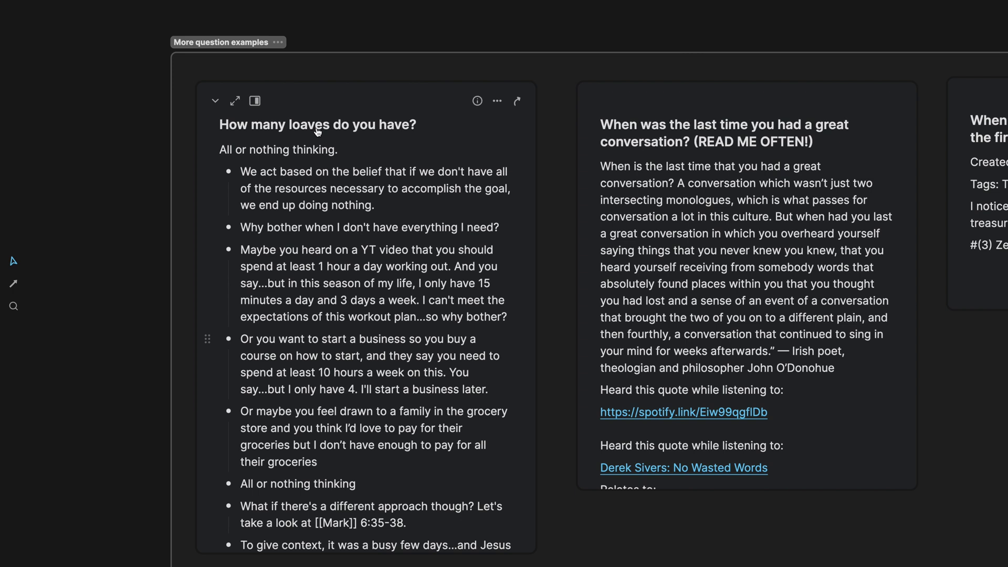
click(215, 102)
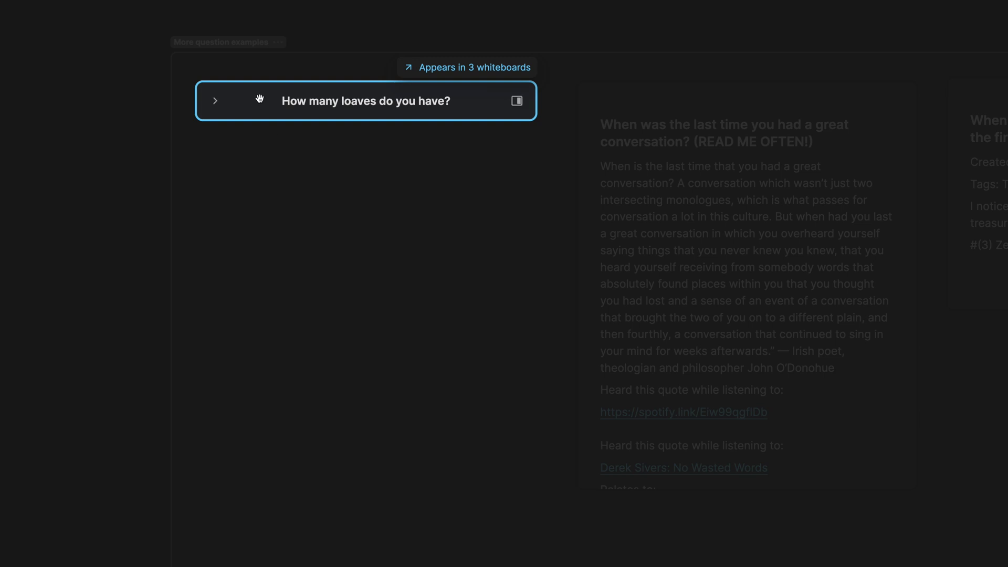
click(215, 100)
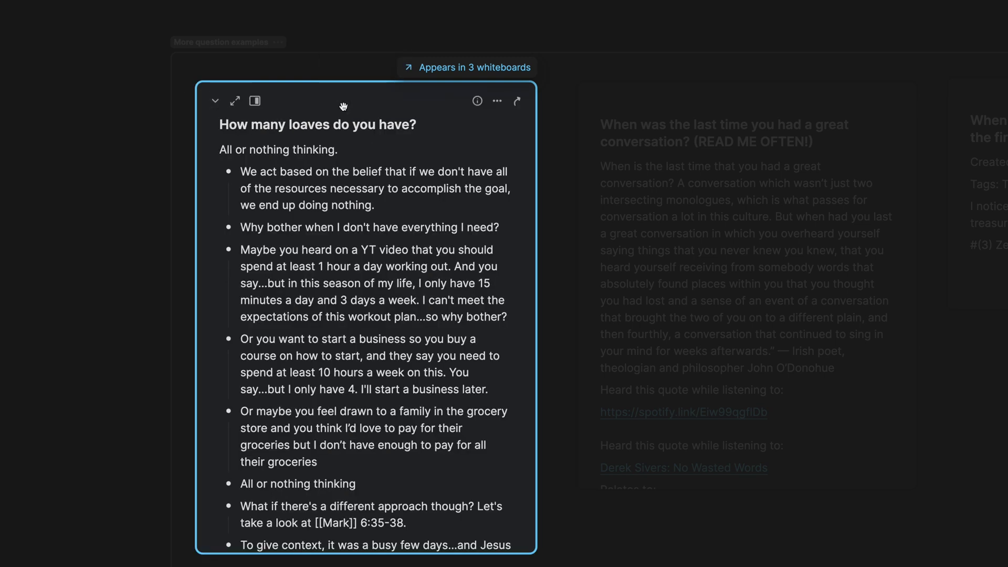
click(580, 178)
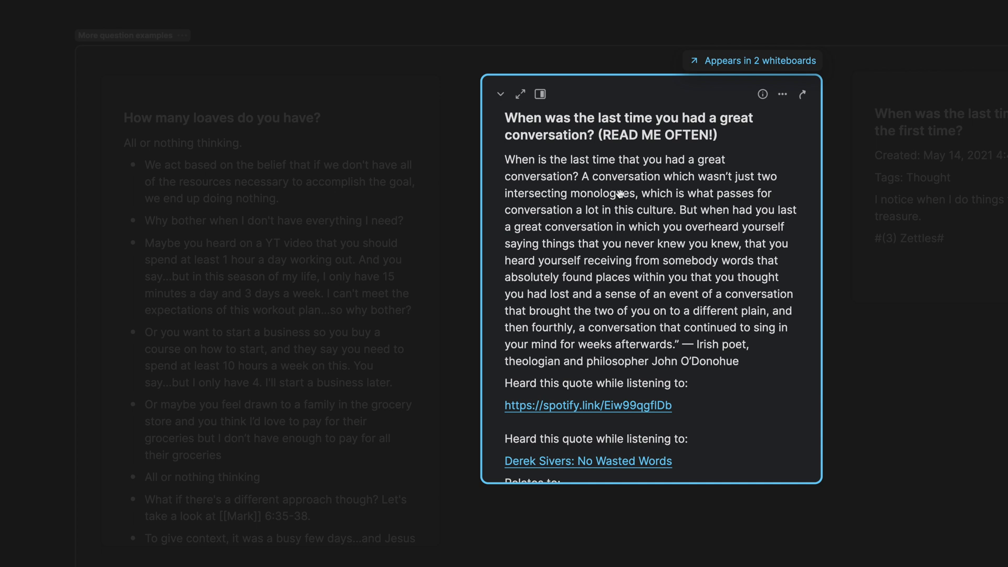
click(751, 361)
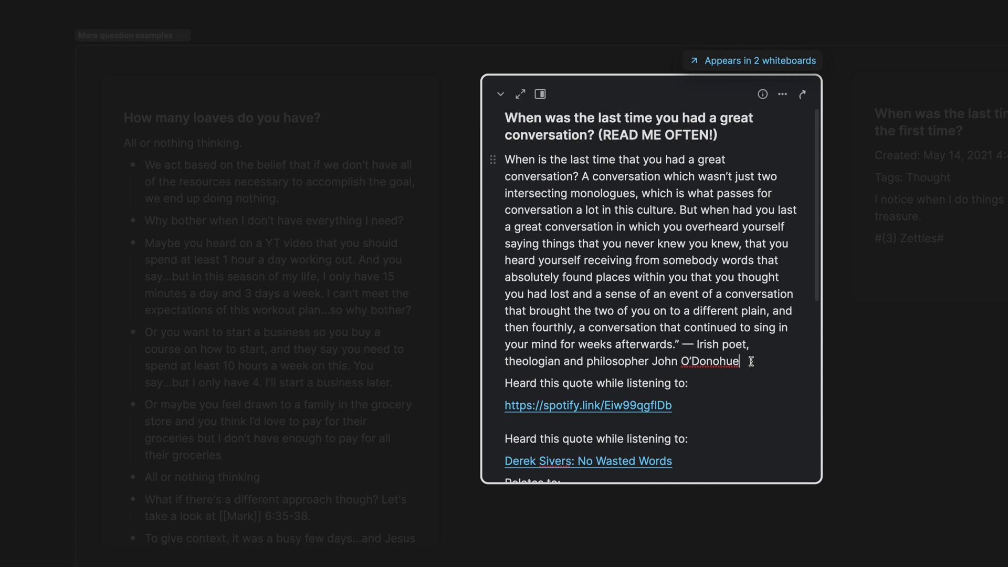
triple_click(688, 143)
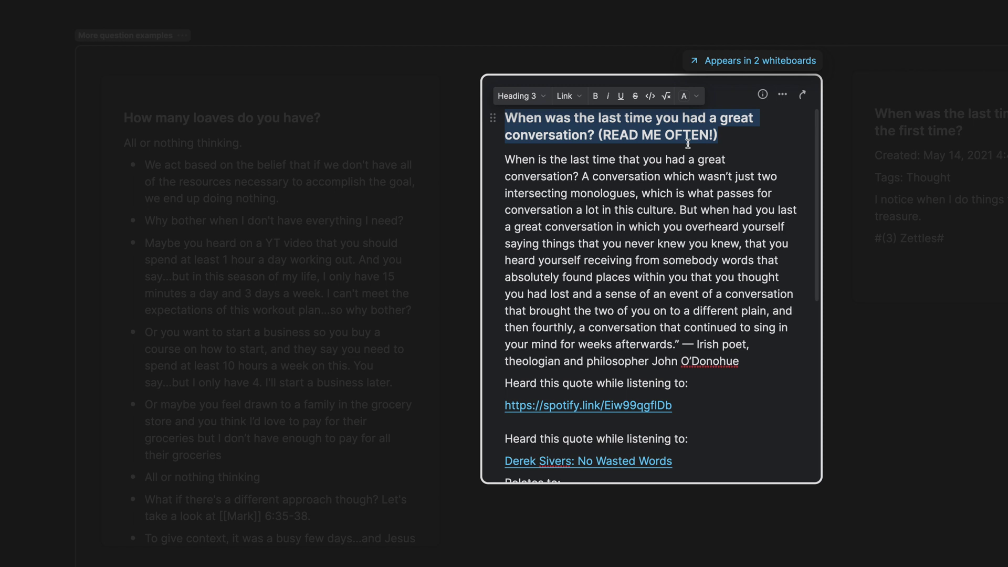
click(972, 231)
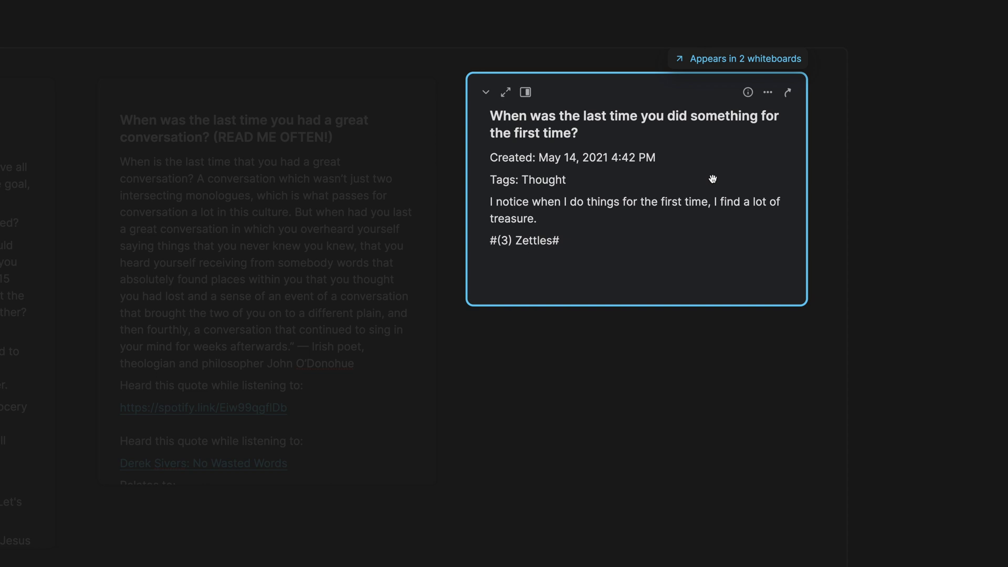
click(609, 172)
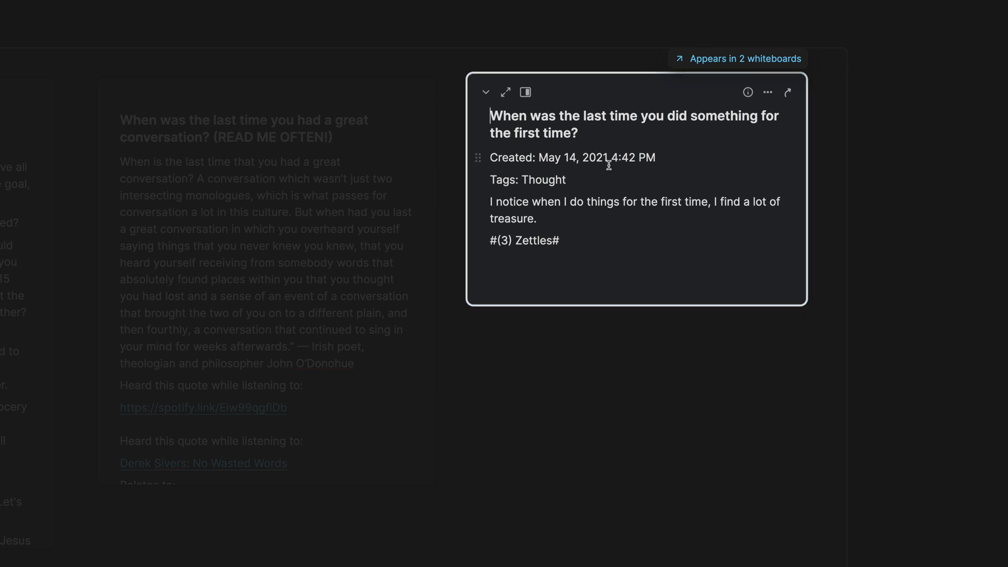
click(541, 153)
drag(541, 154, 609, 158)
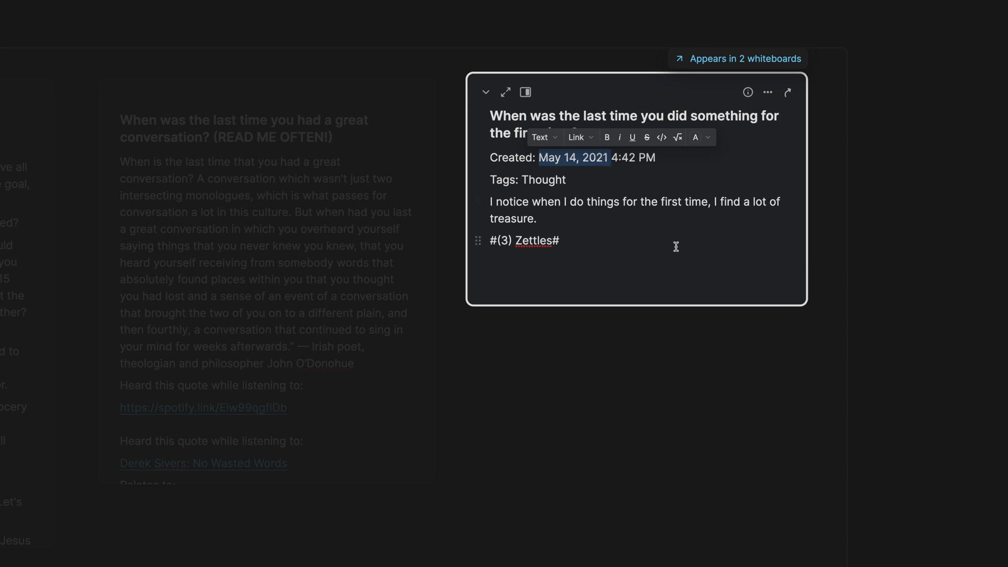
double_click(627, 204)
click(578, 218)
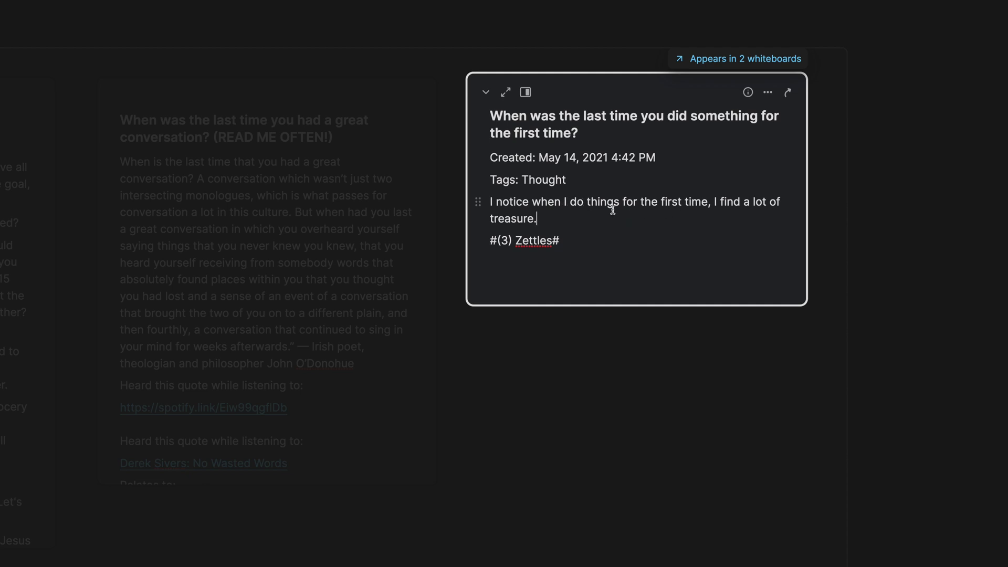
click(675, 423)
drag(676, 388, 653, 261)
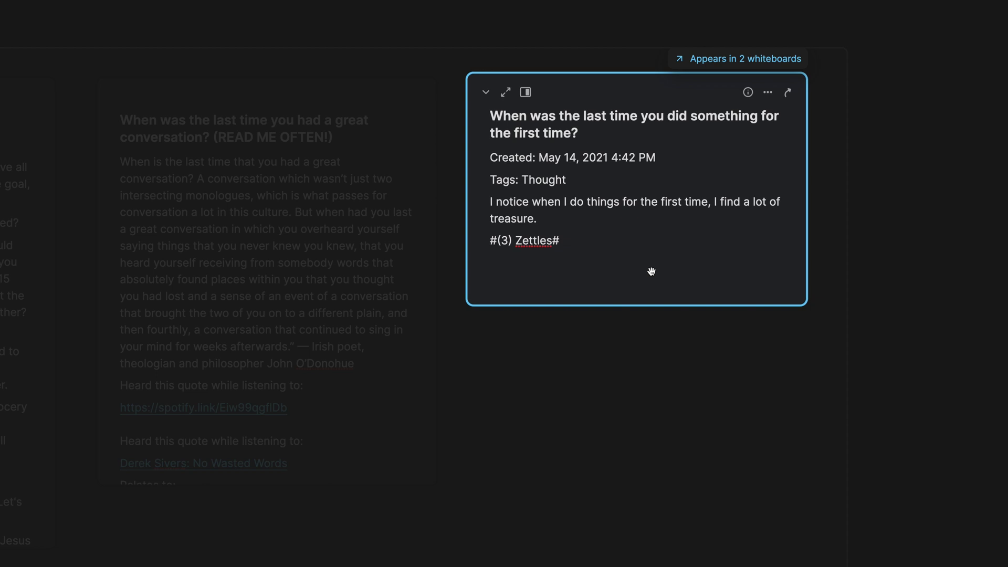
click(609, 408)
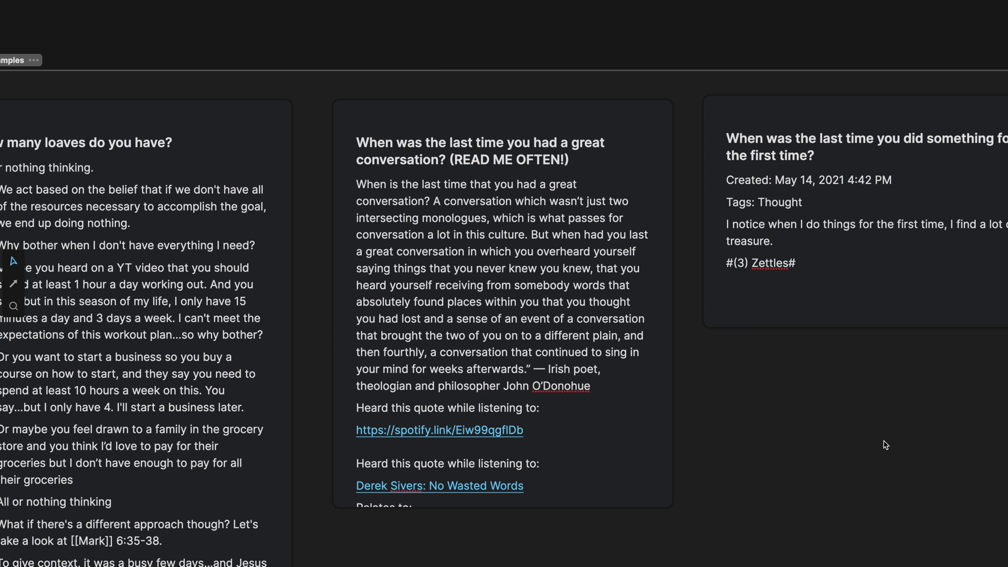
scroll(817, 467, down, 5)
scroll(816, 467, up, 4)
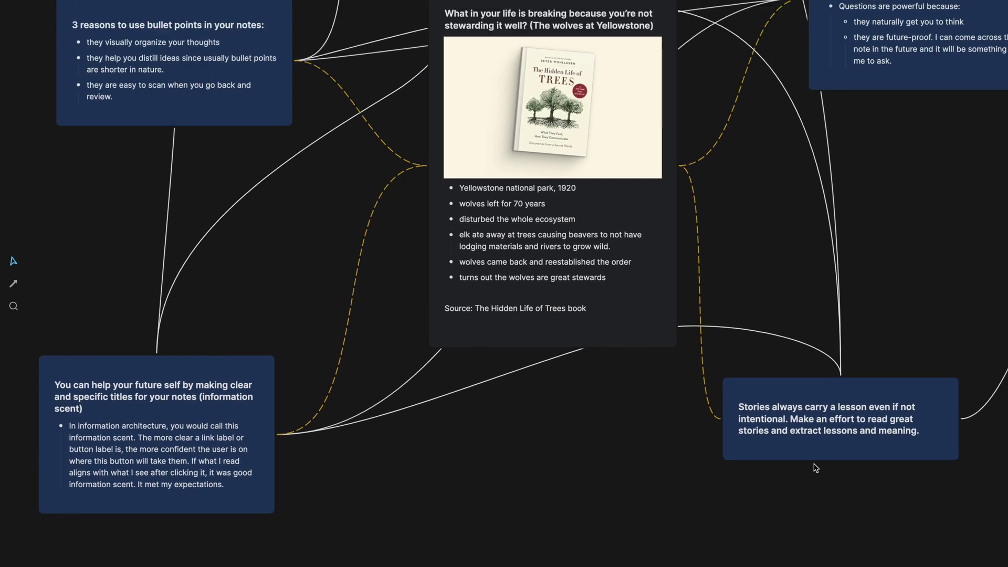
scroll(522, 139, up, 3)
scroll(522, 139, up, 3)
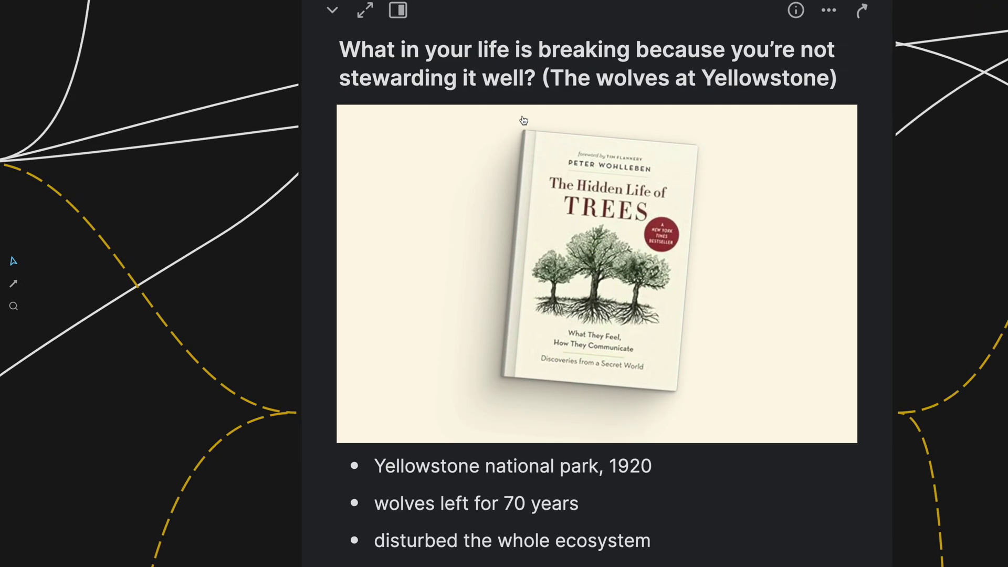
click(548, 80)
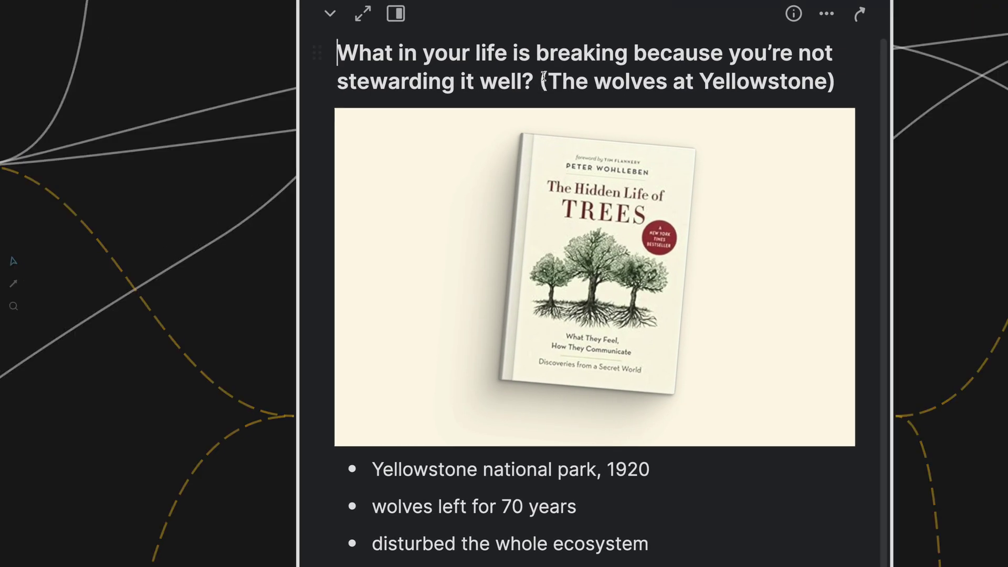
drag(542, 82, 839, 80)
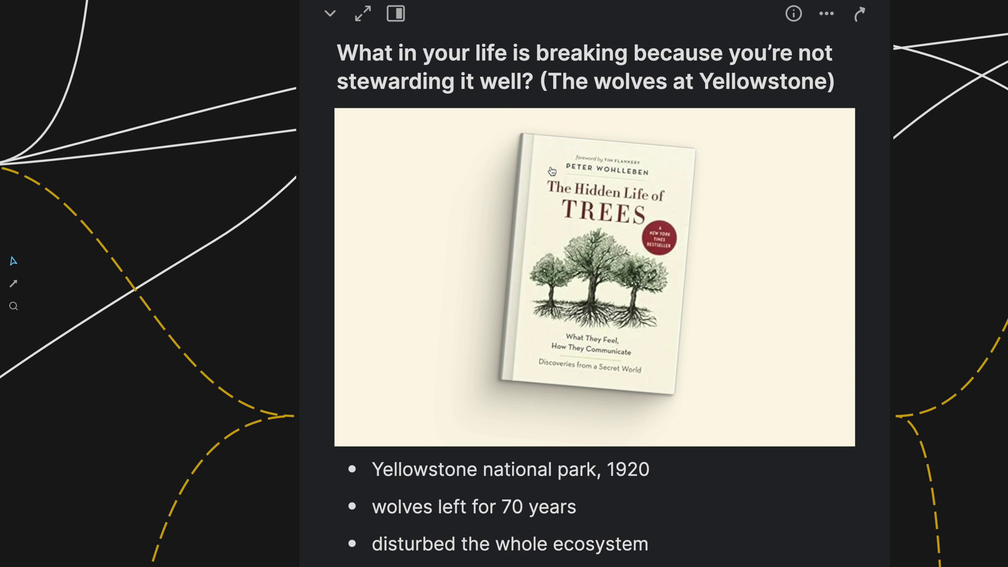
drag(541, 81, 836, 87)
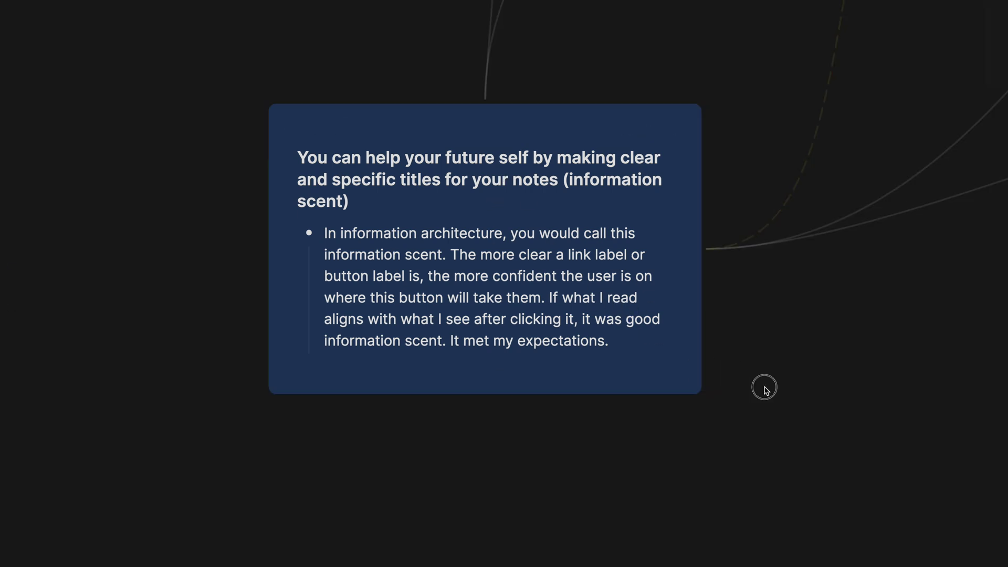
scroll(766, 391, left, 8)
scroll(766, 391, up, 4)
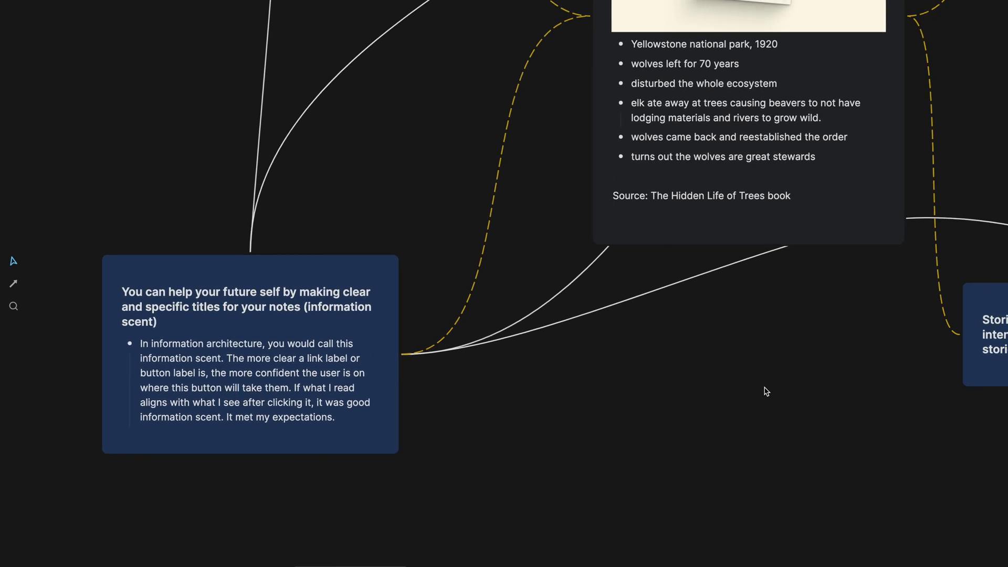
scroll(766, 391, down, 5)
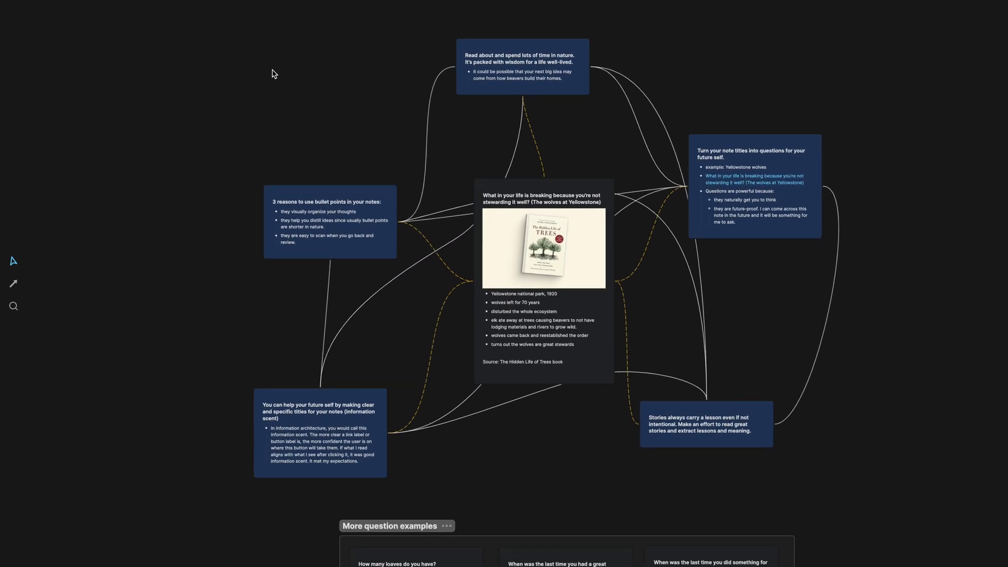
drag(254, 49, 809, 441)
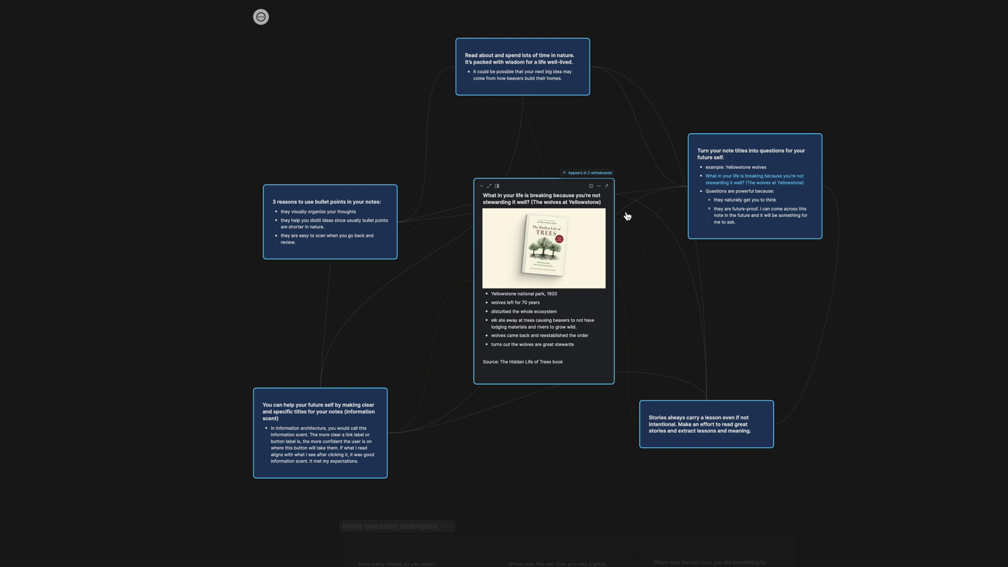
click(679, 95)
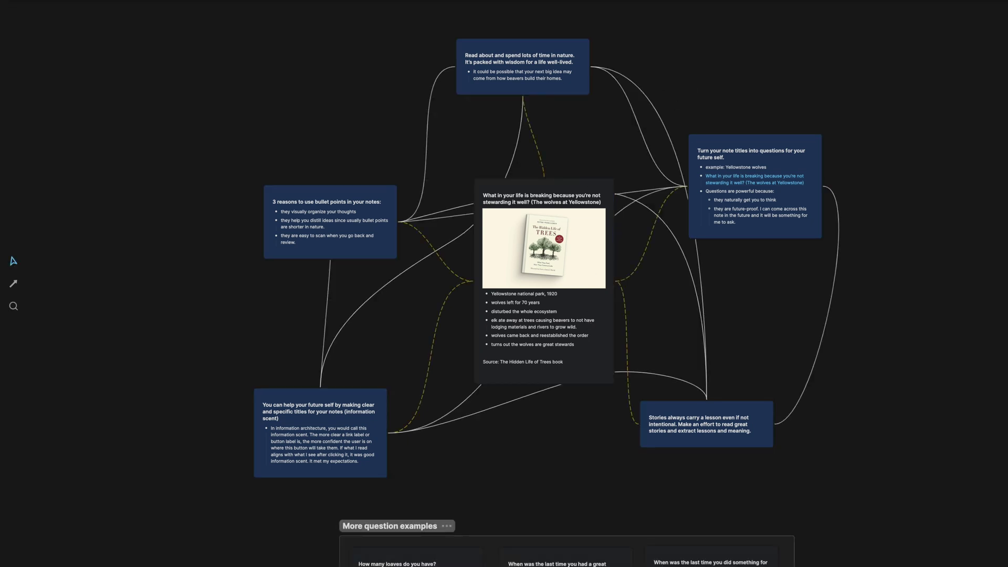